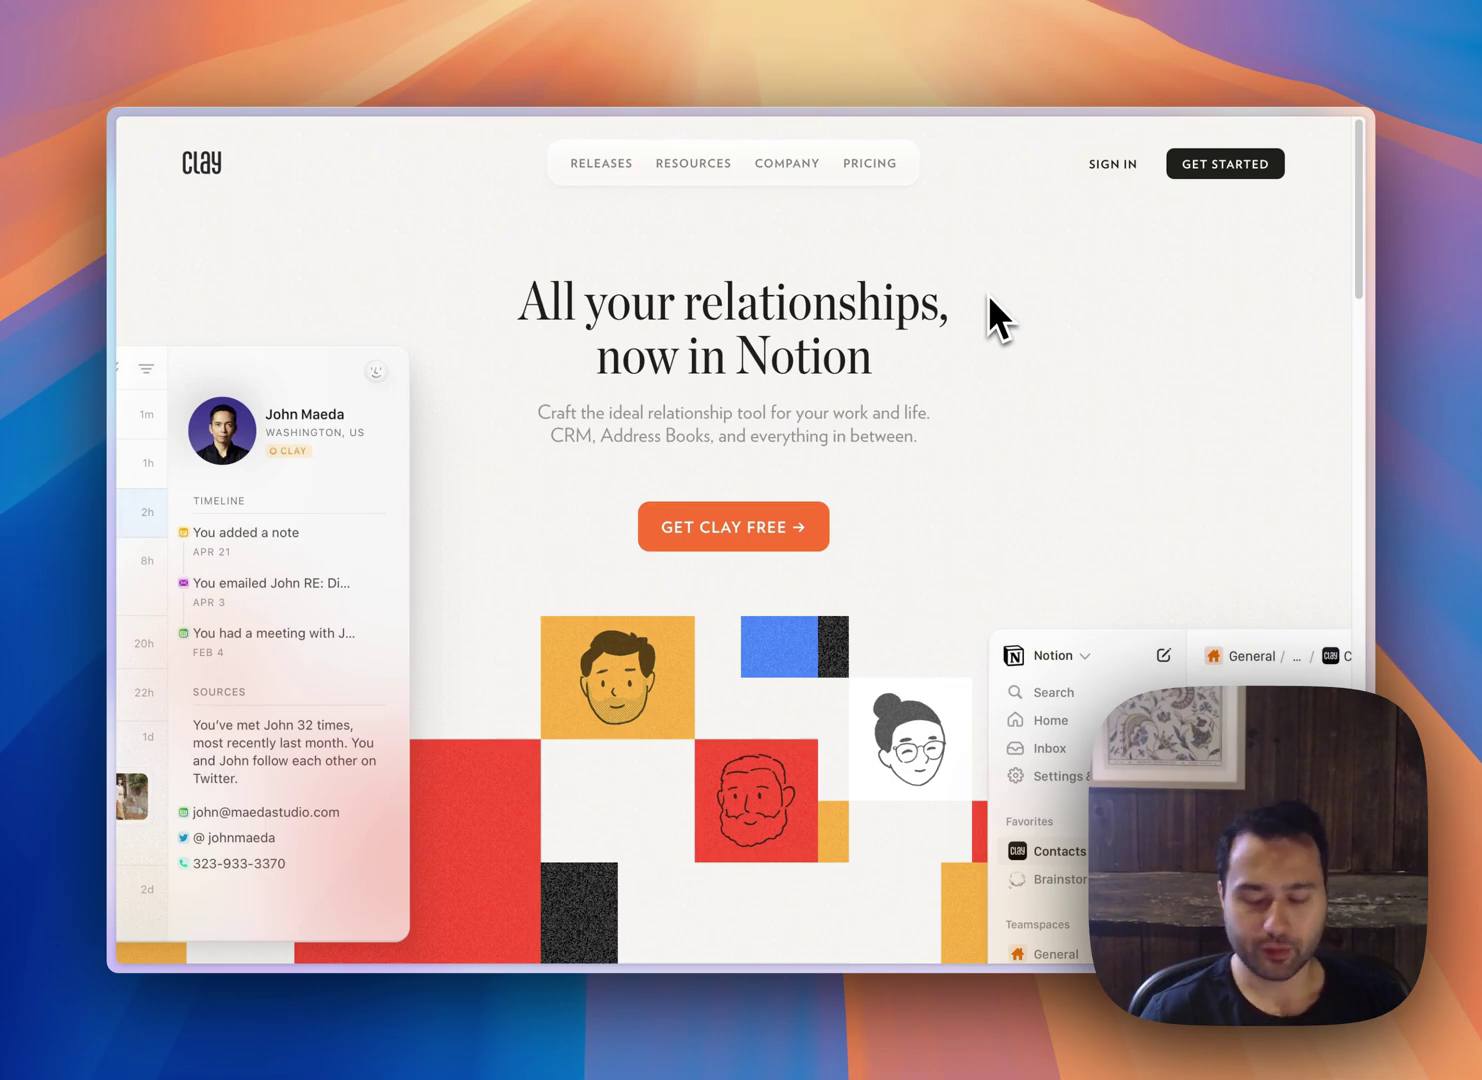
{"action": "key", "text": "super+r"}
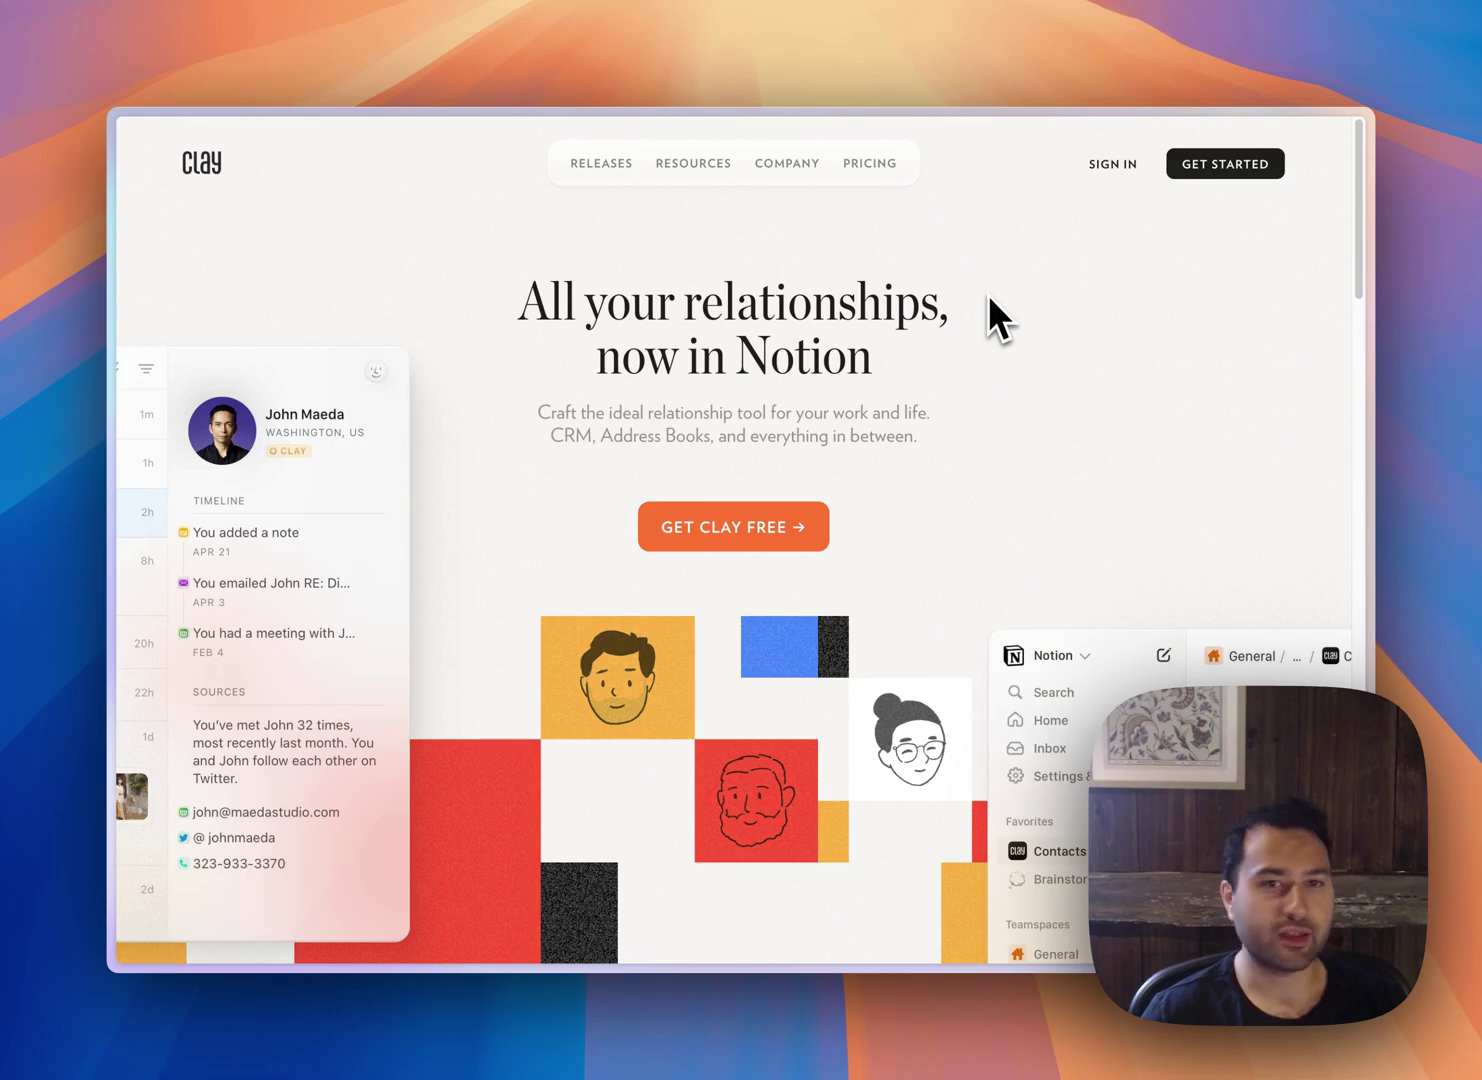
{"action": "scroll", "coordinate": [988, 294], "scroll_direction": "down", "scroll_amount": 4}
{"action": "scroll", "coordinate": [988, 294], "scroll_direction": "down", "scroll_amount": 2}
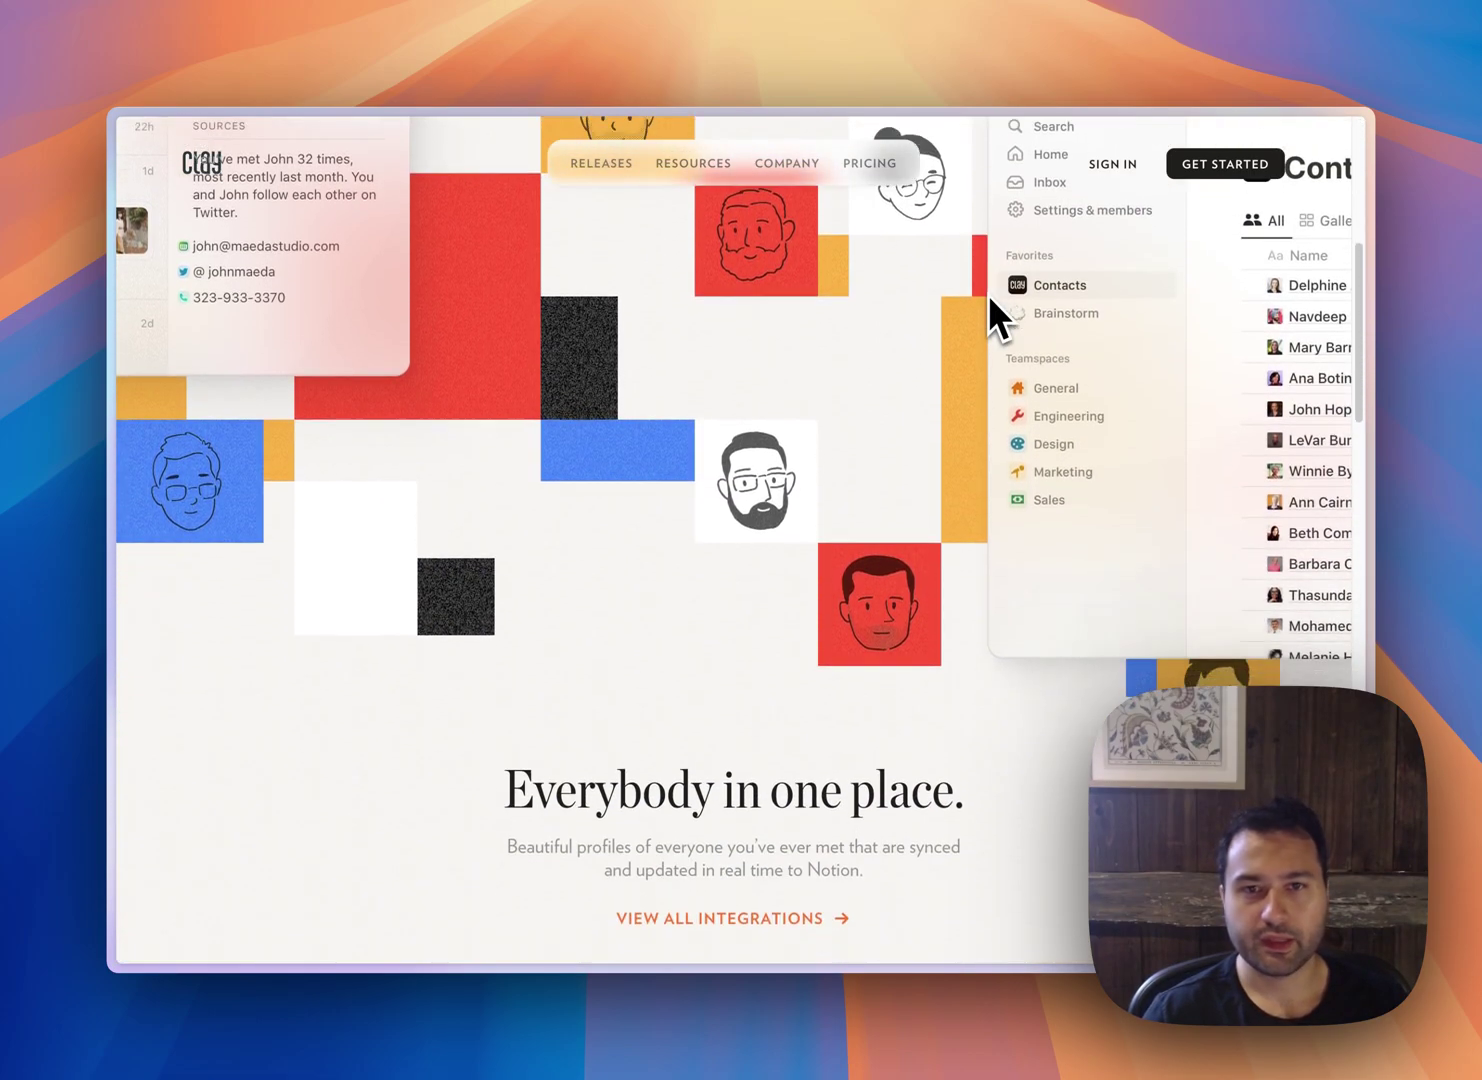
{"action": "scroll", "coordinate": [988, 294], "scroll_direction": "down", "scroll_amount": 4}
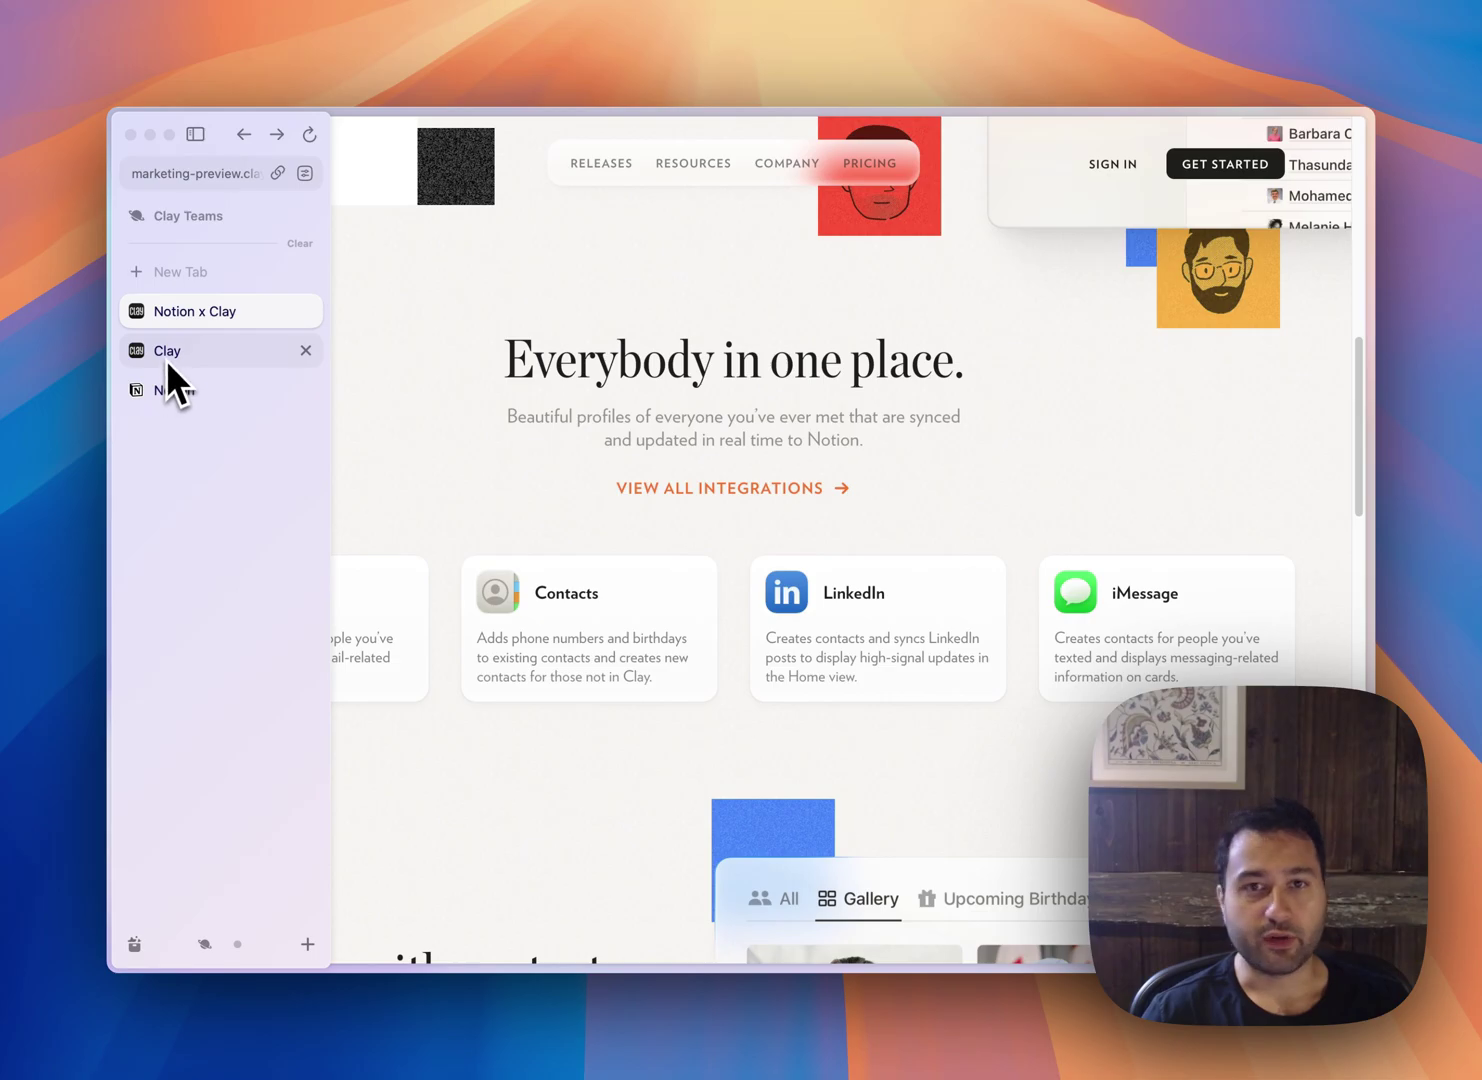
{"action": "left_click", "coordinate": [168, 352]}
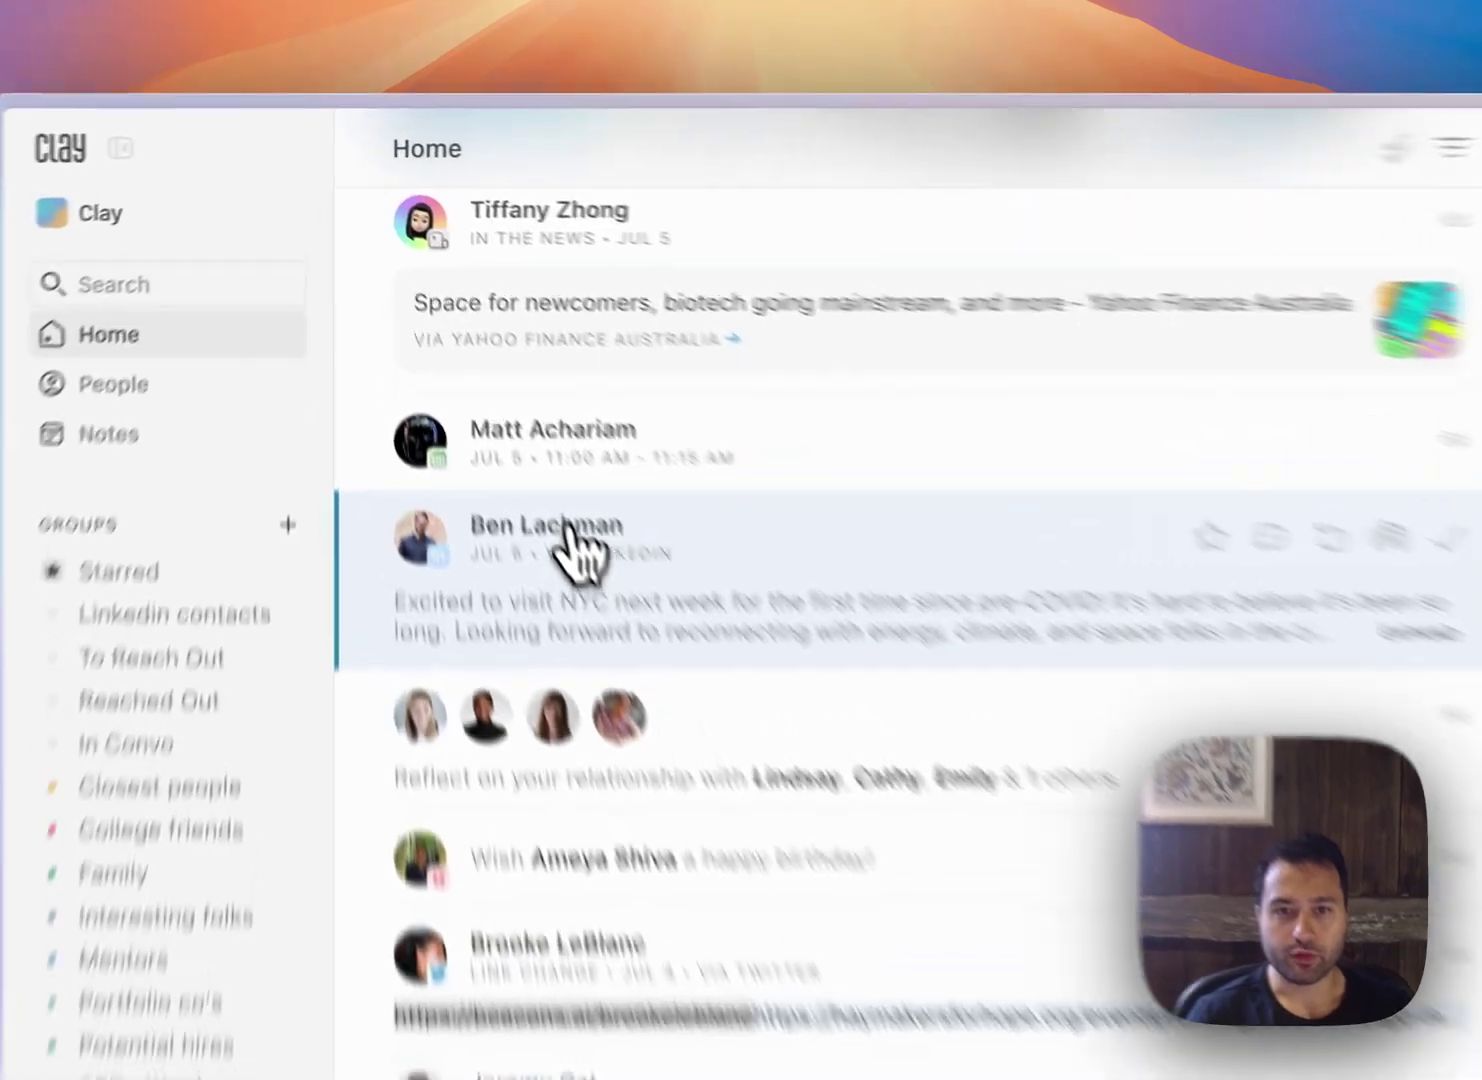
{"action": "left_click", "coordinate": [498, 399]}
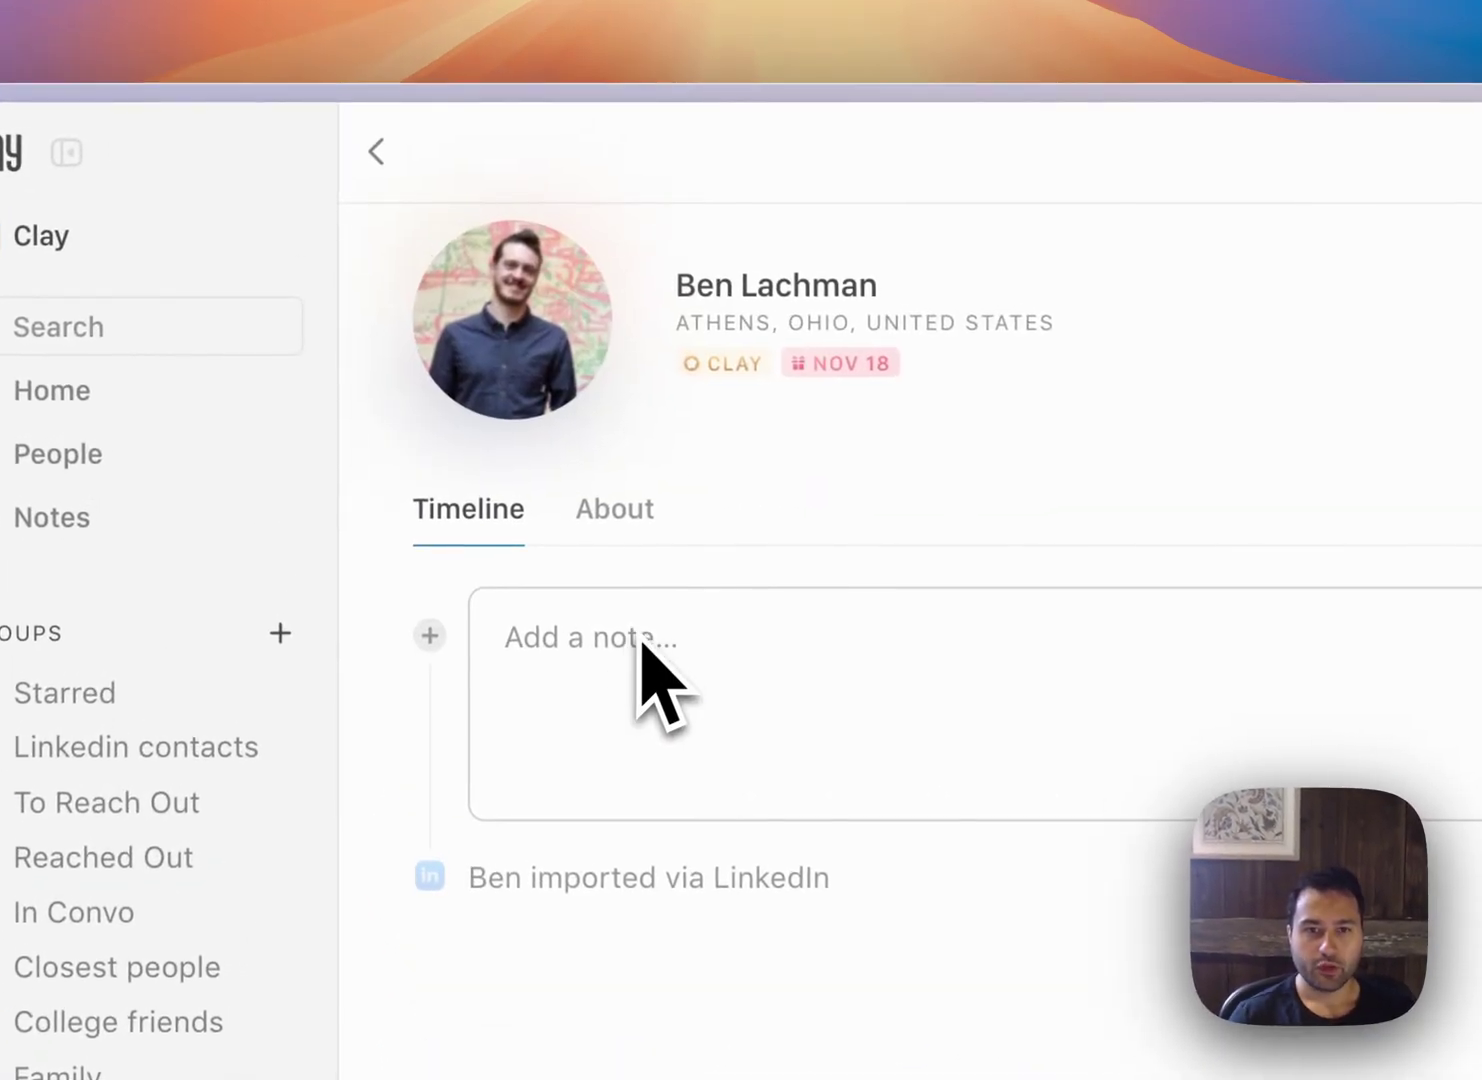
{"action": "left_click", "coordinate": [615, 509]}
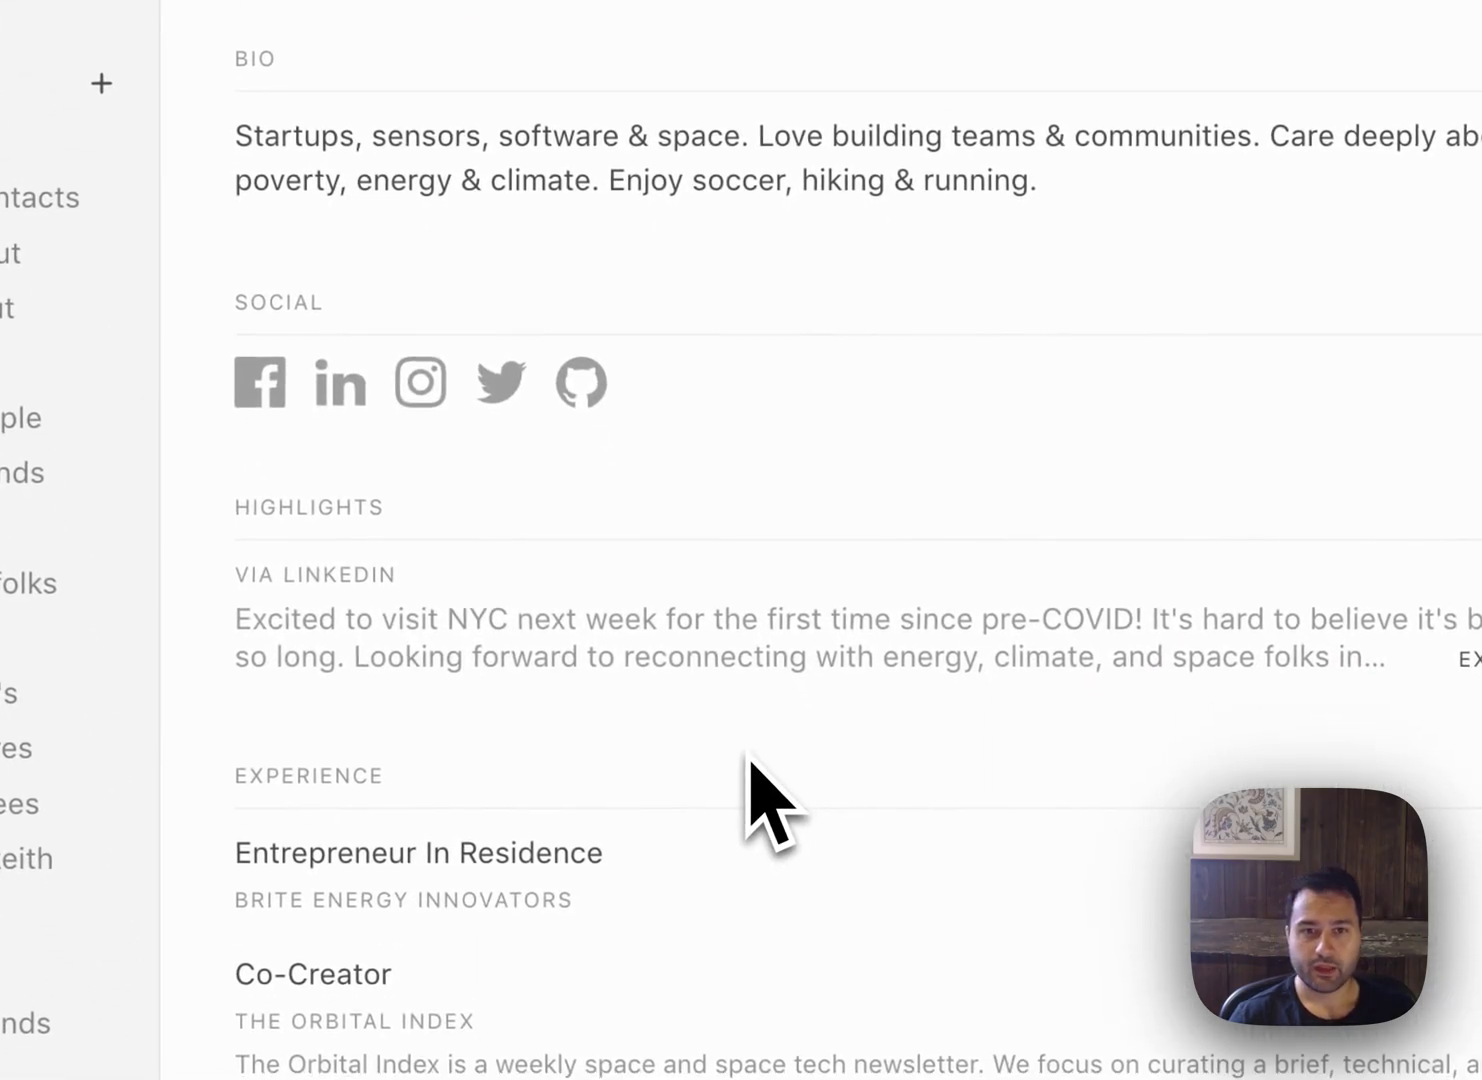
{"action": "scroll", "coordinate": [751, 765], "scroll_direction": "down", "scroll_amount": 3}
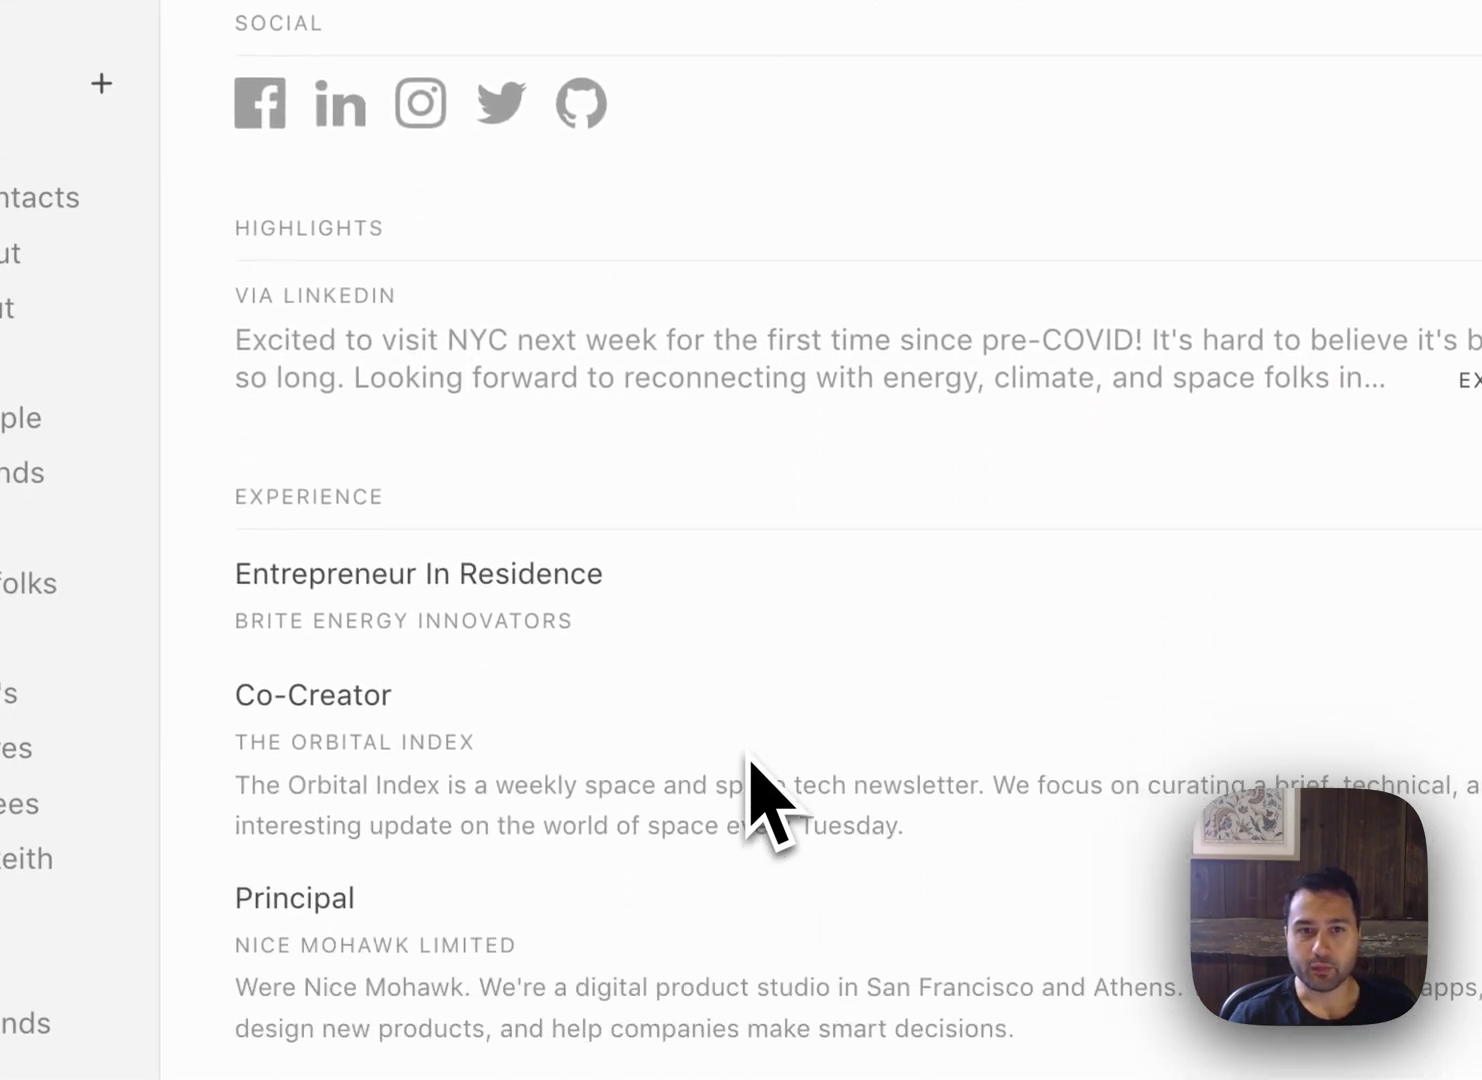
{"action": "scroll", "coordinate": [750, 765], "scroll_direction": "down", "scroll_amount": 3}
{"action": "scroll", "coordinate": [751, 765], "scroll_direction": "down", "scroll_amount": 7}
{"action": "scroll", "coordinate": [750, 766], "scroll_direction": "down", "scroll_amount": 2}
{"action": "scroll", "coordinate": [750, 762], "scroll_direction": "down", "scroll_amount": 2}
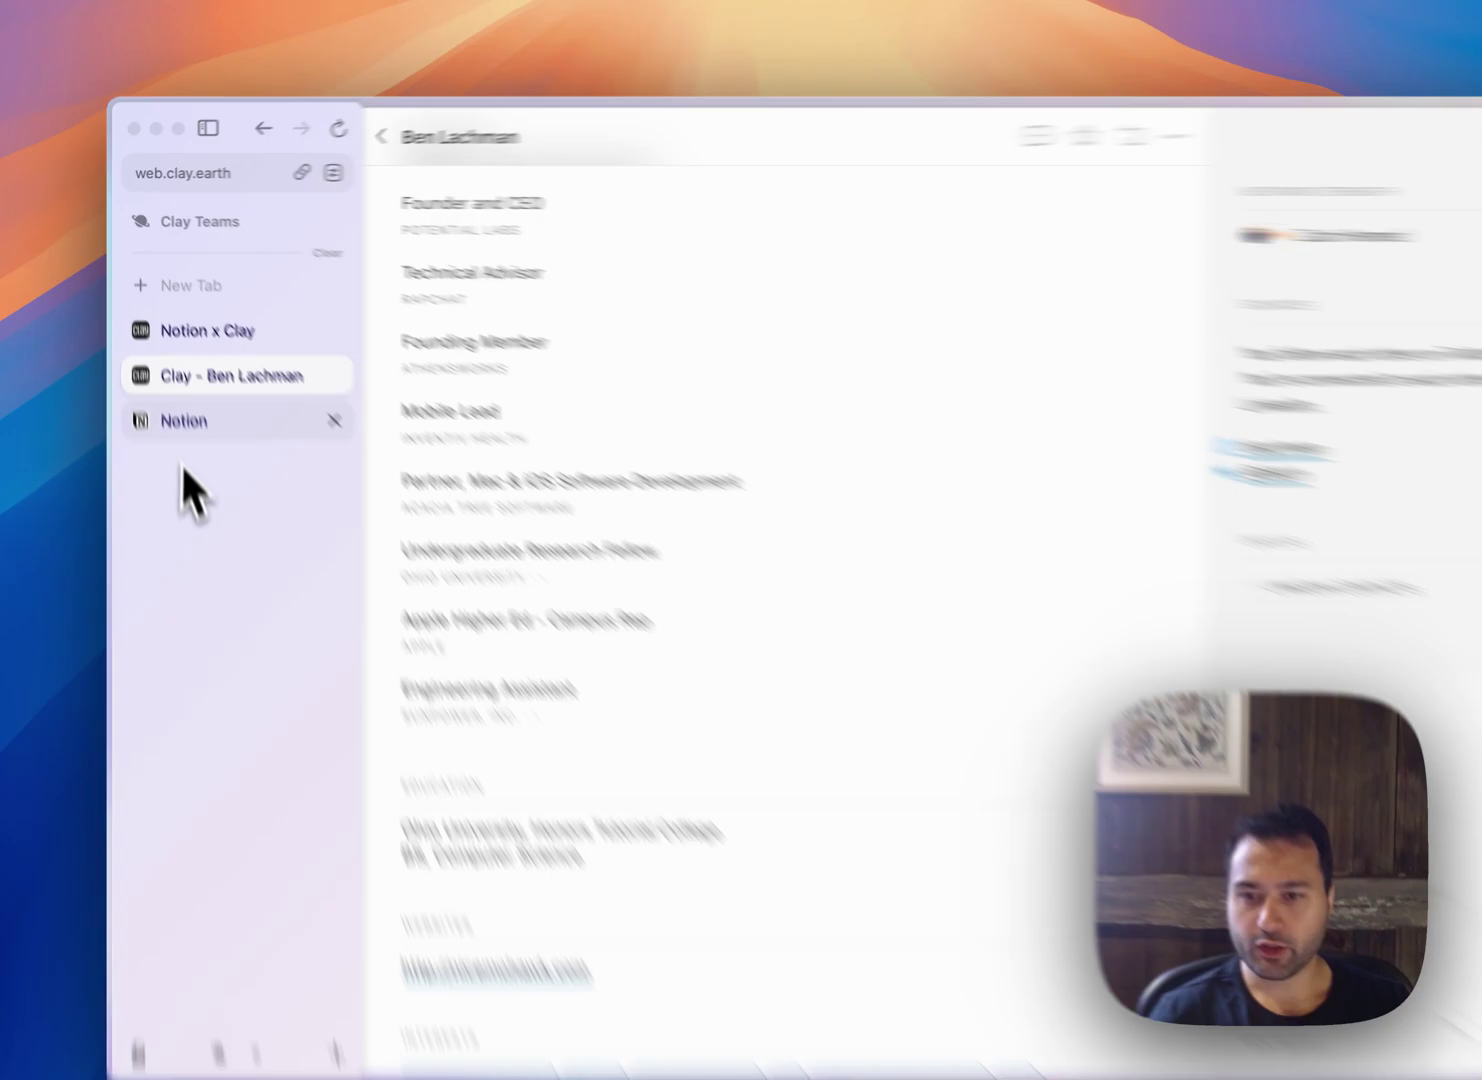
Approve Clay's Notion permissions, allowing the developer template and access to Clay contacts
{"action": "left_click", "coordinate": [186, 424]}
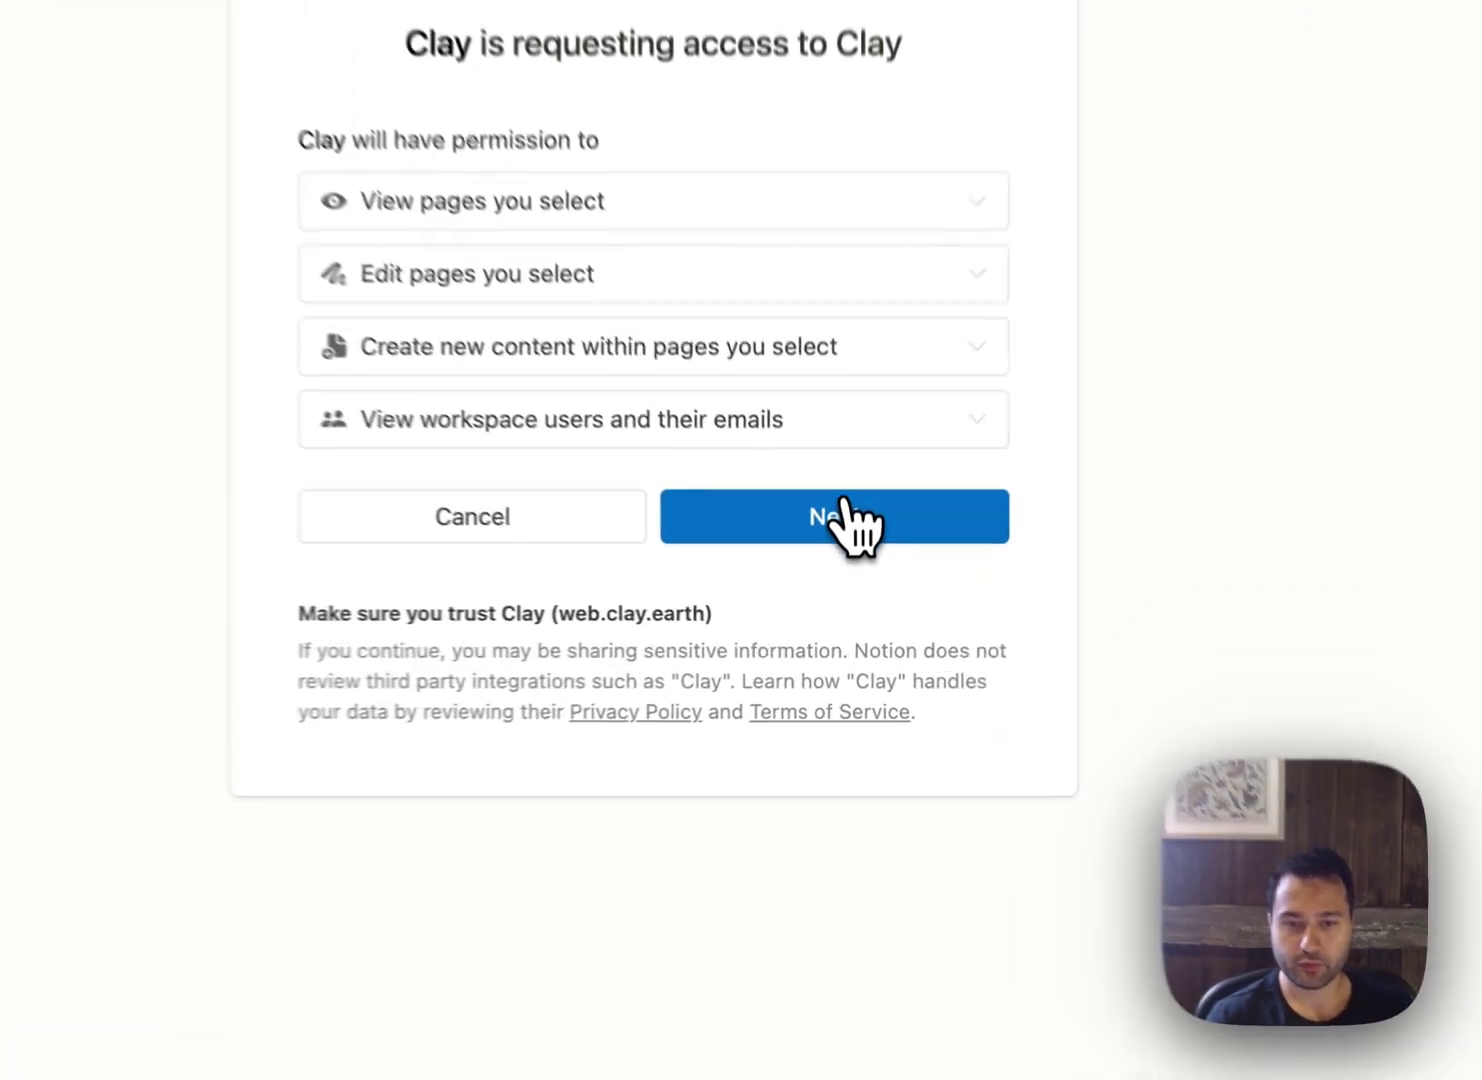
{"action": "left_click", "coordinate": [848, 574]}
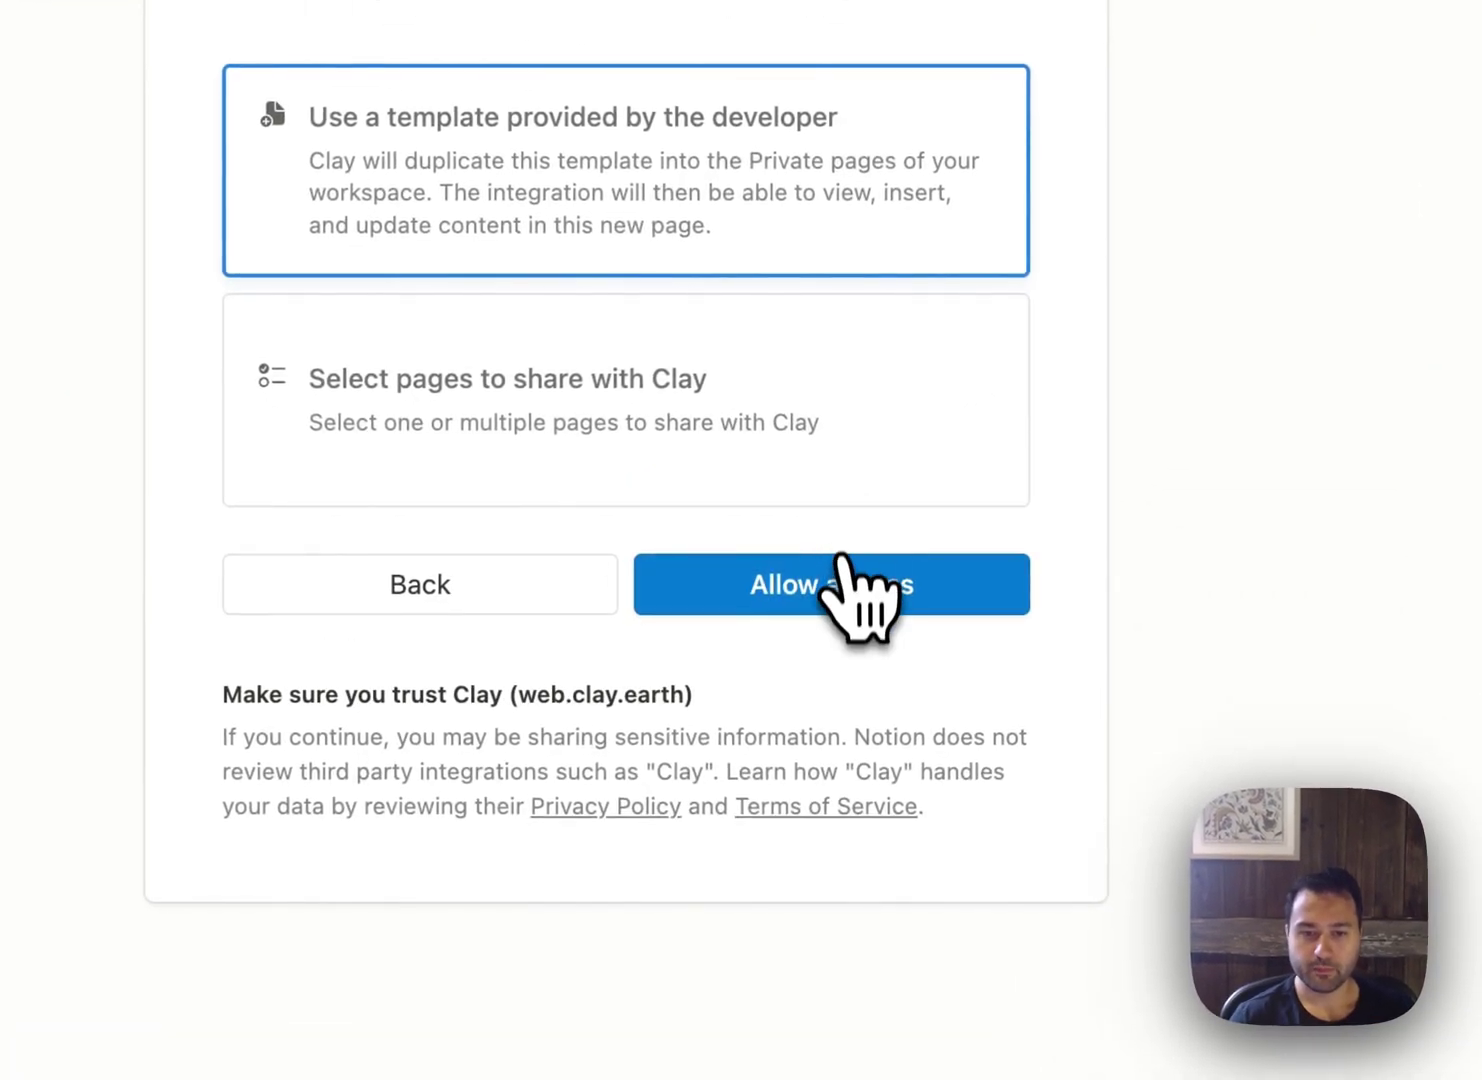
{"action": "left_click", "coordinate": [836, 584]}
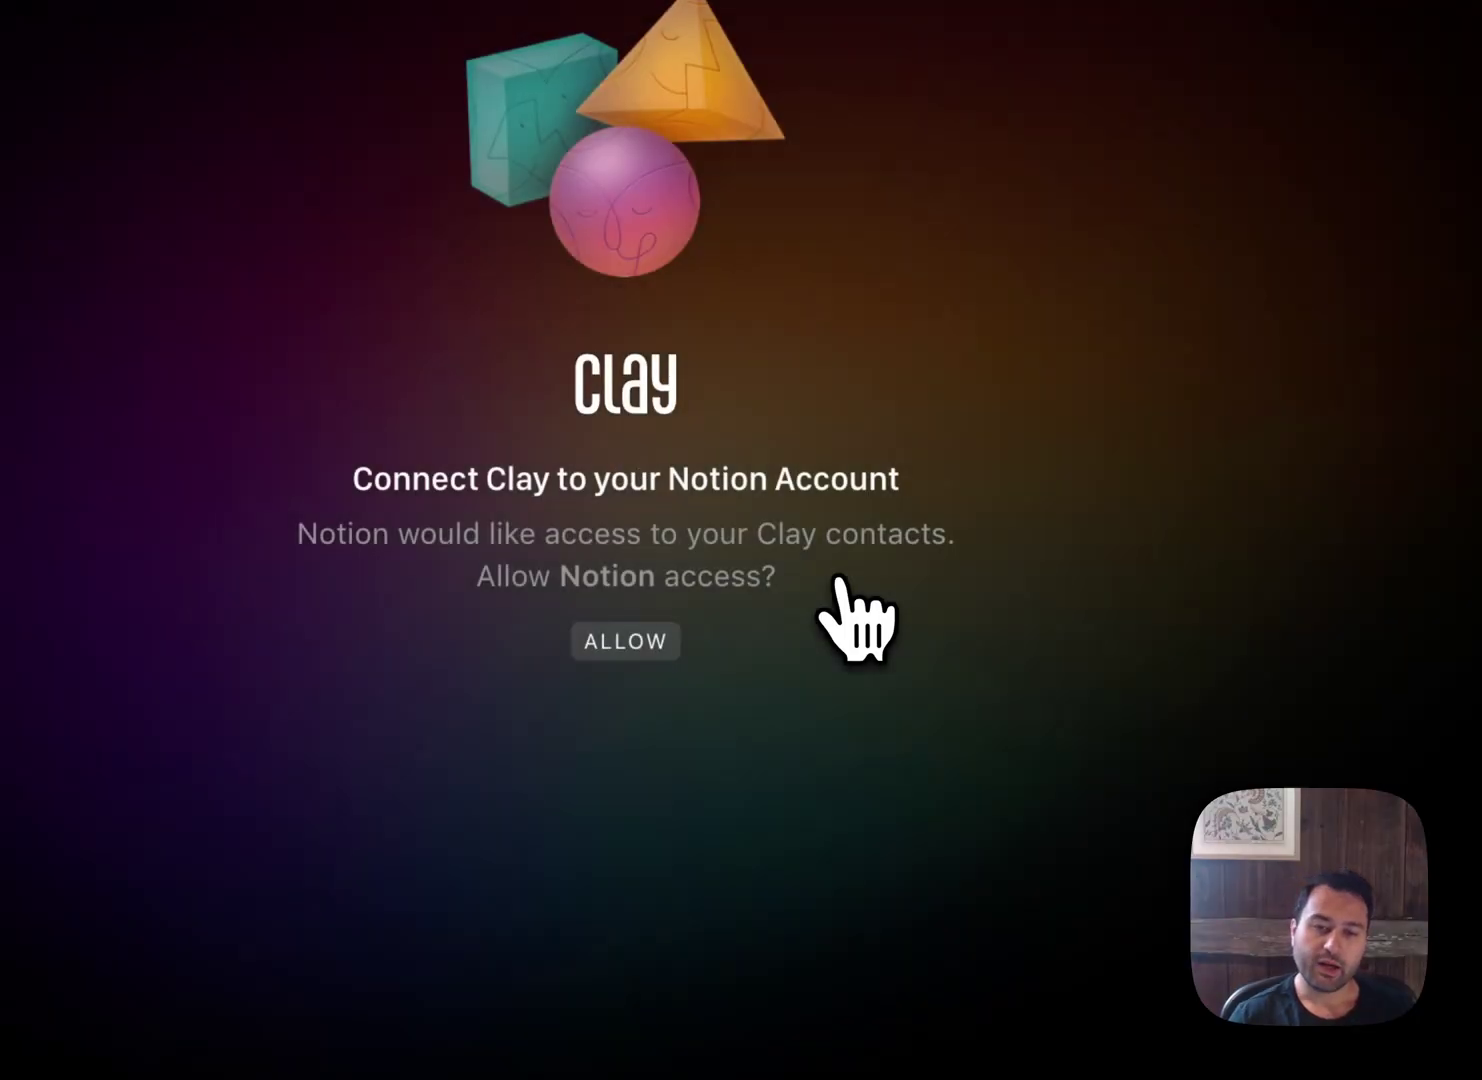
{"action": "left_click", "coordinate": [660, 636]}
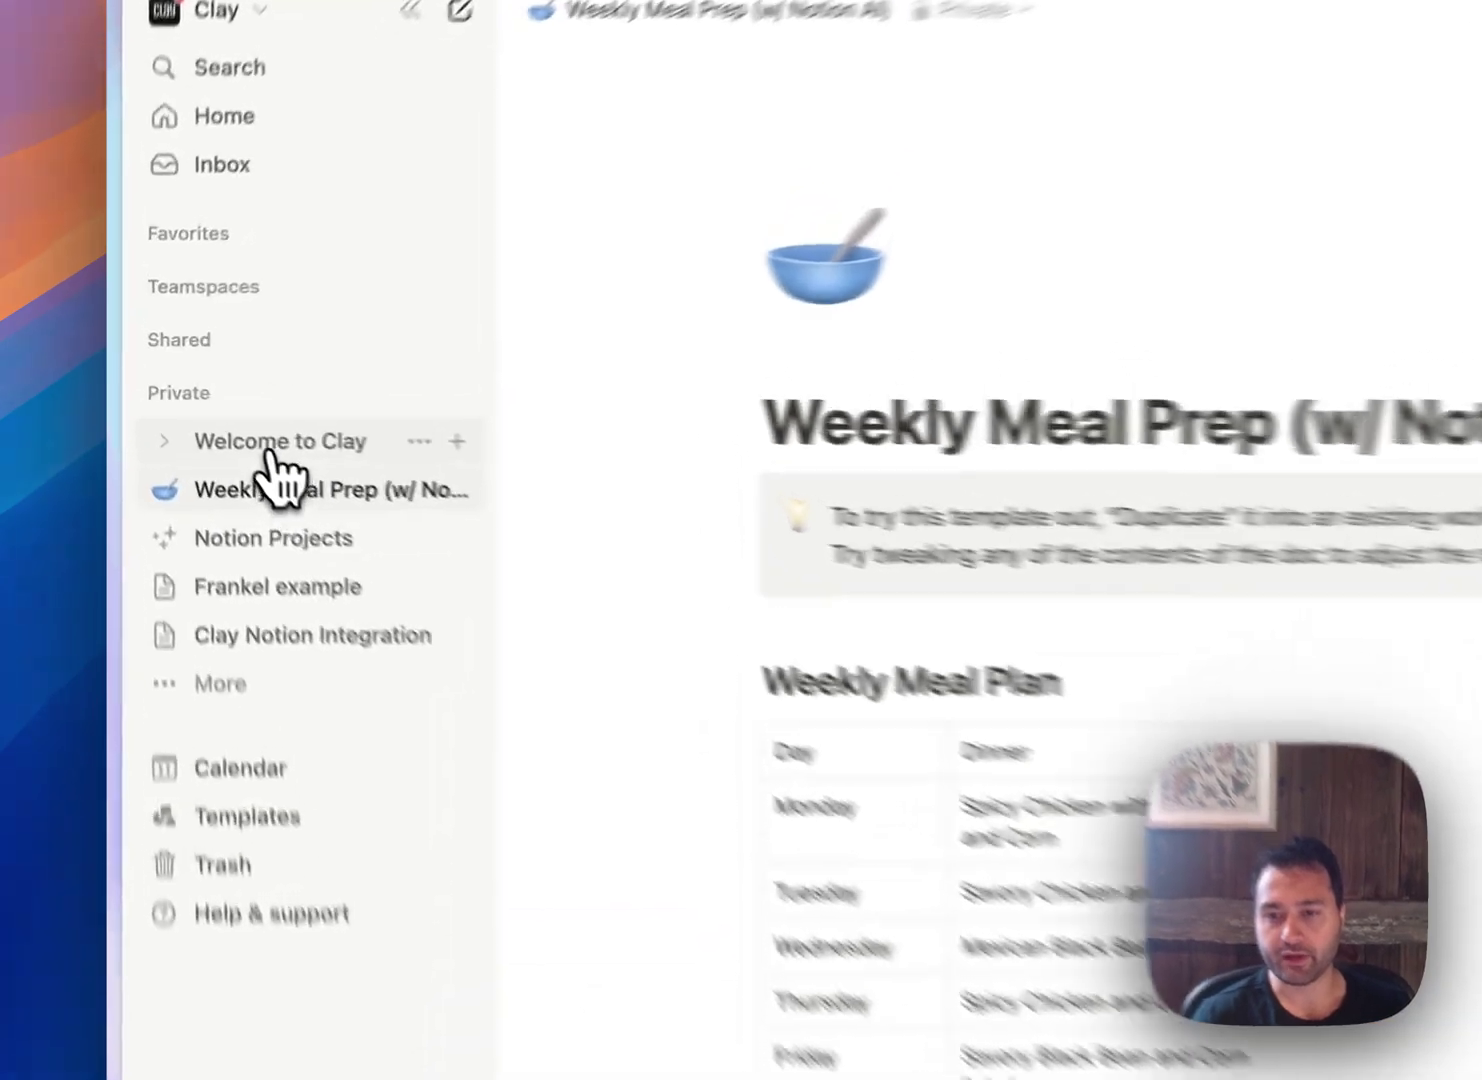
Open the Welcome to Clay page listed under Private in the Notion sidebar
{"action": "left_click", "coordinate": [273, 454]}
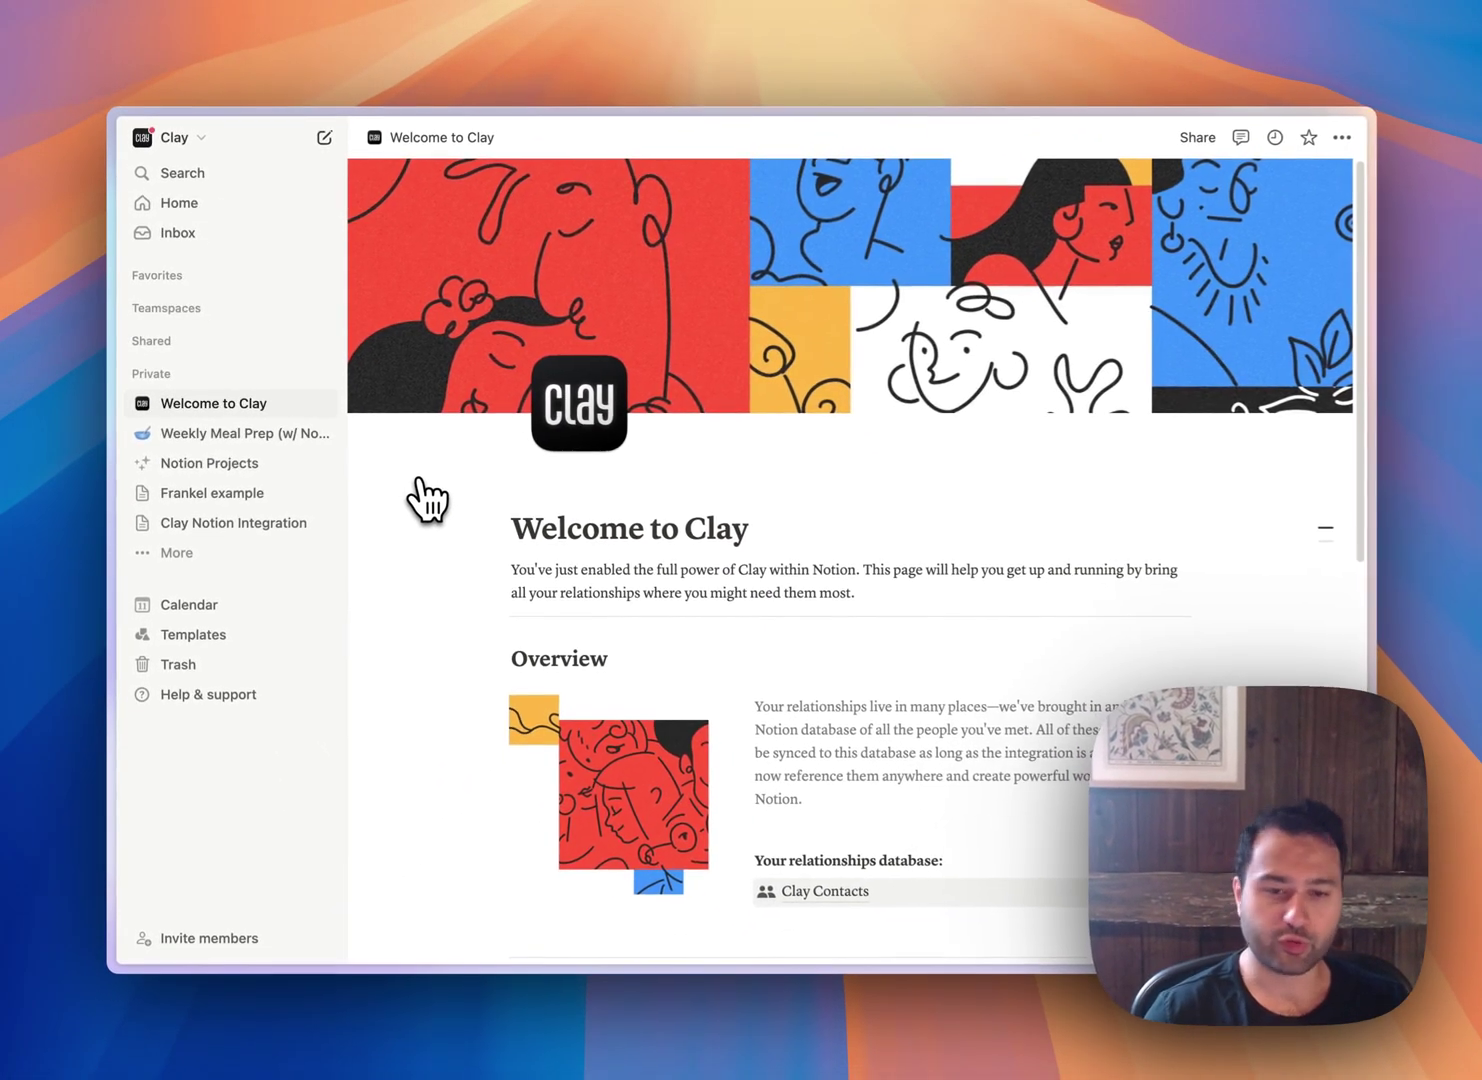
{"action": "scroll", "coordinate": [426, 498], "scroll_direction": "down", "scroll_amount": 3}
{"action": "scroll", "coordinate": [427, 498], "scroll_direction": "down", "scroll_amount": 3}
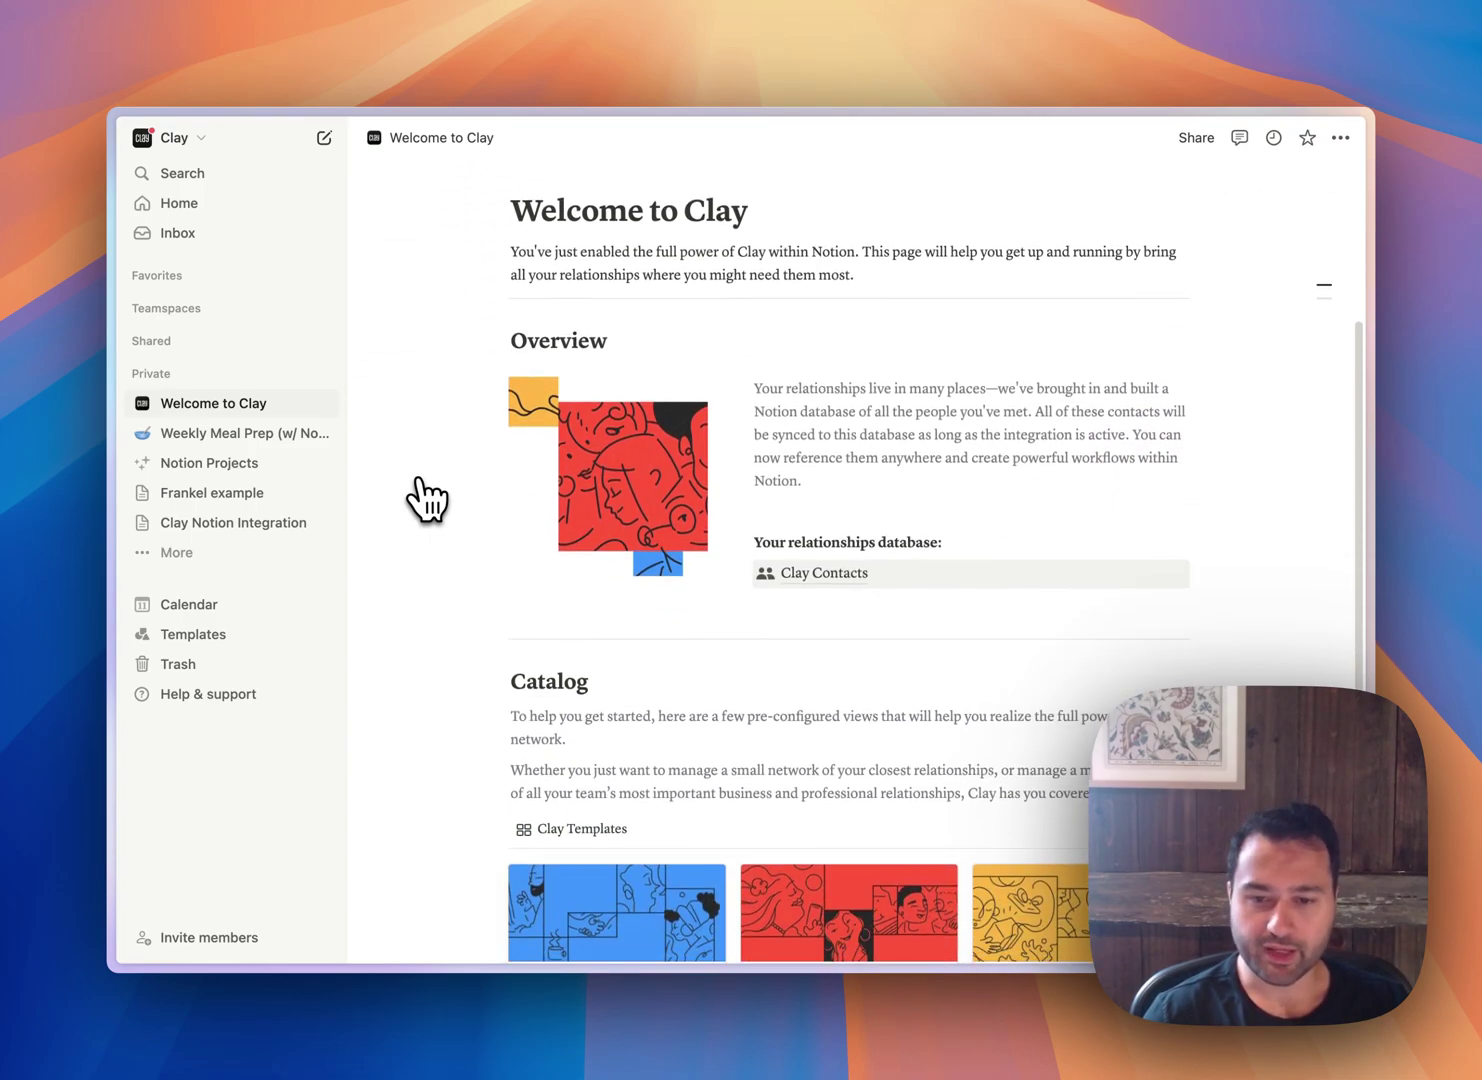
{"action": "scroll", "coordinate": [426, 498], "scroll_direction": "down", "scroll_amount": 1}
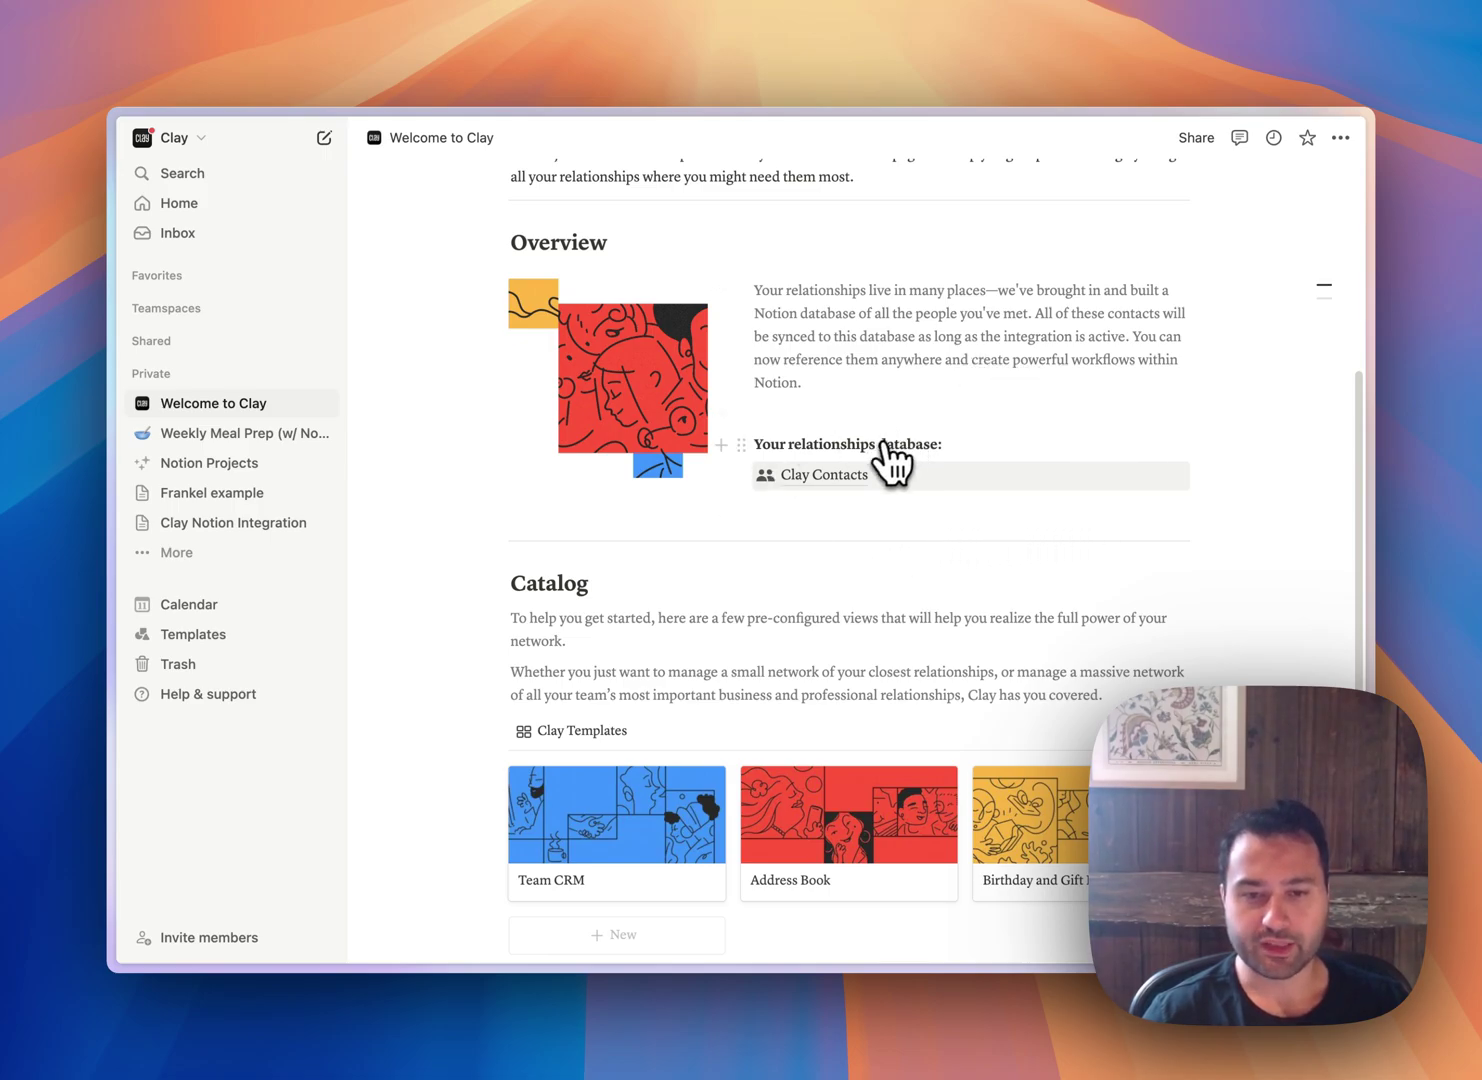
Open Clay Contacts and browse its Gallery, Upcoming Birthdays, Cities and Closest relationships views
{"action": "left_click", "coordinate": [851, 475]}
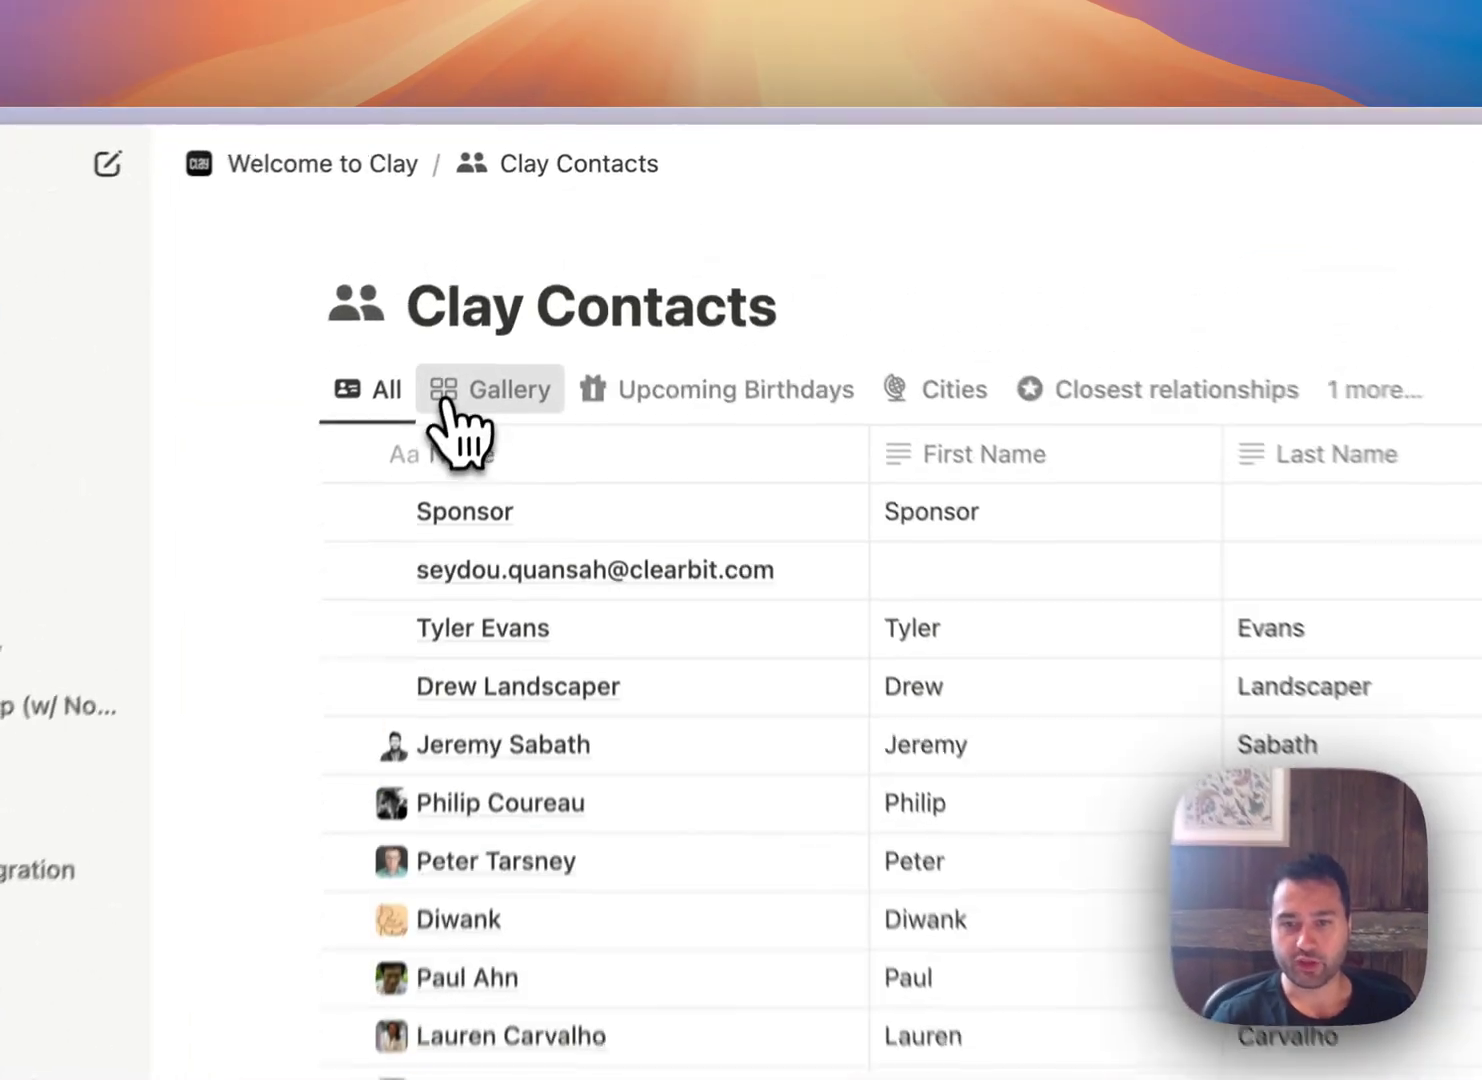
{"action": "left_click", "coordinate": [461, 435]}
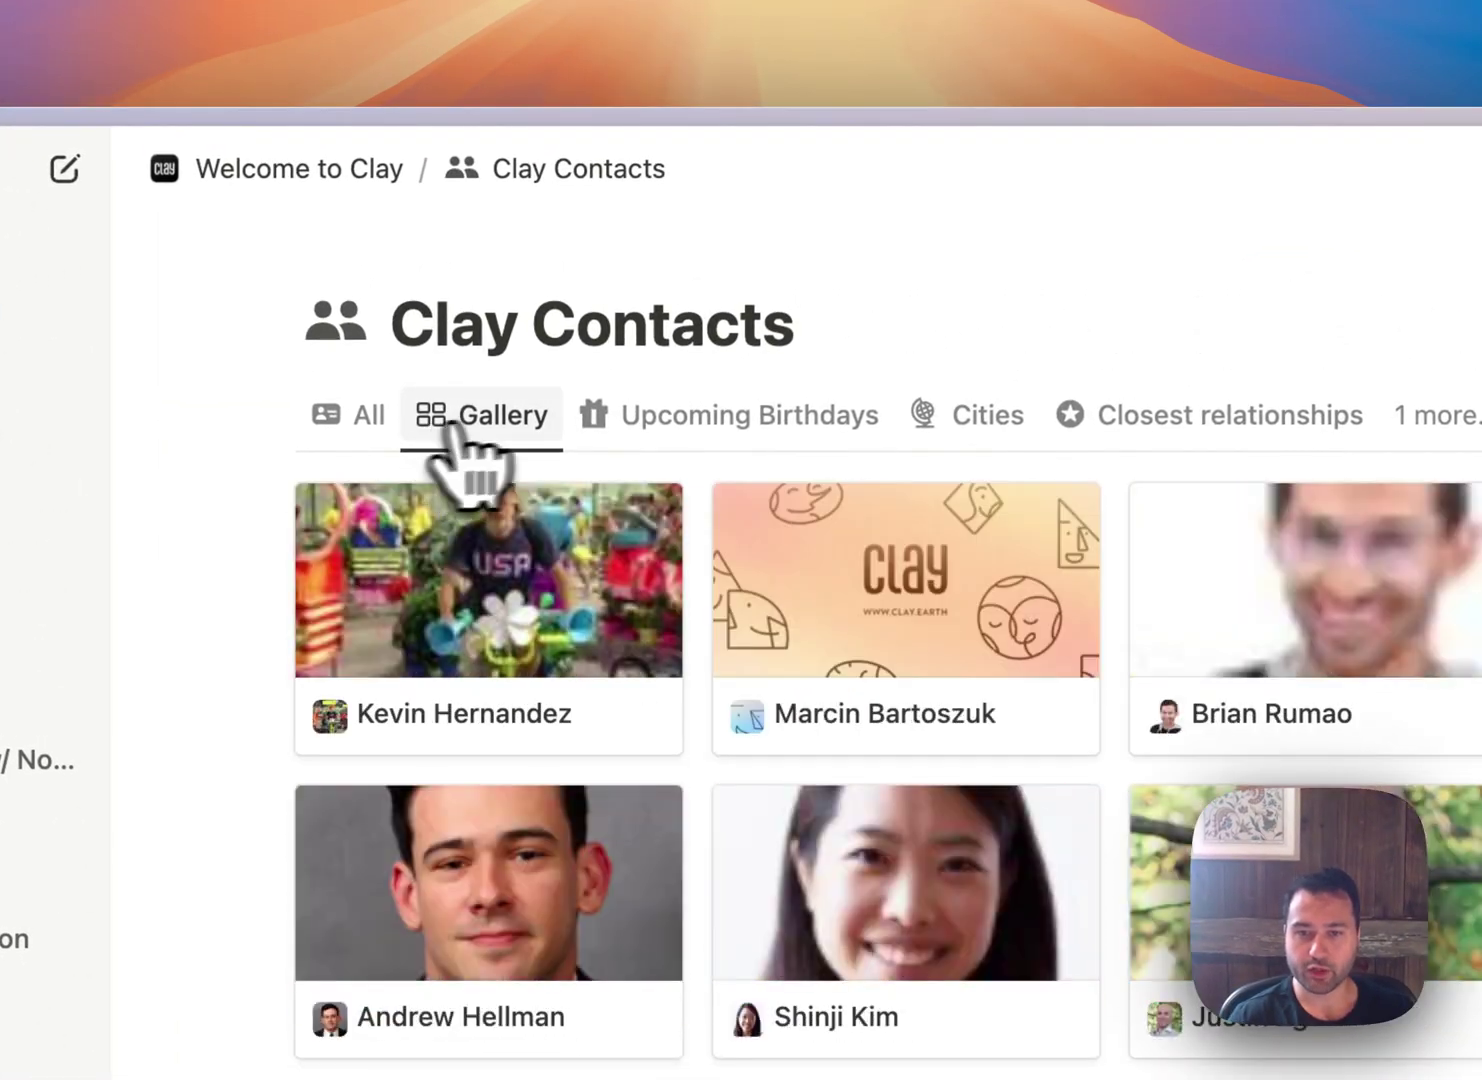
{"action": "left_click", "coordinate": [677, 415]}
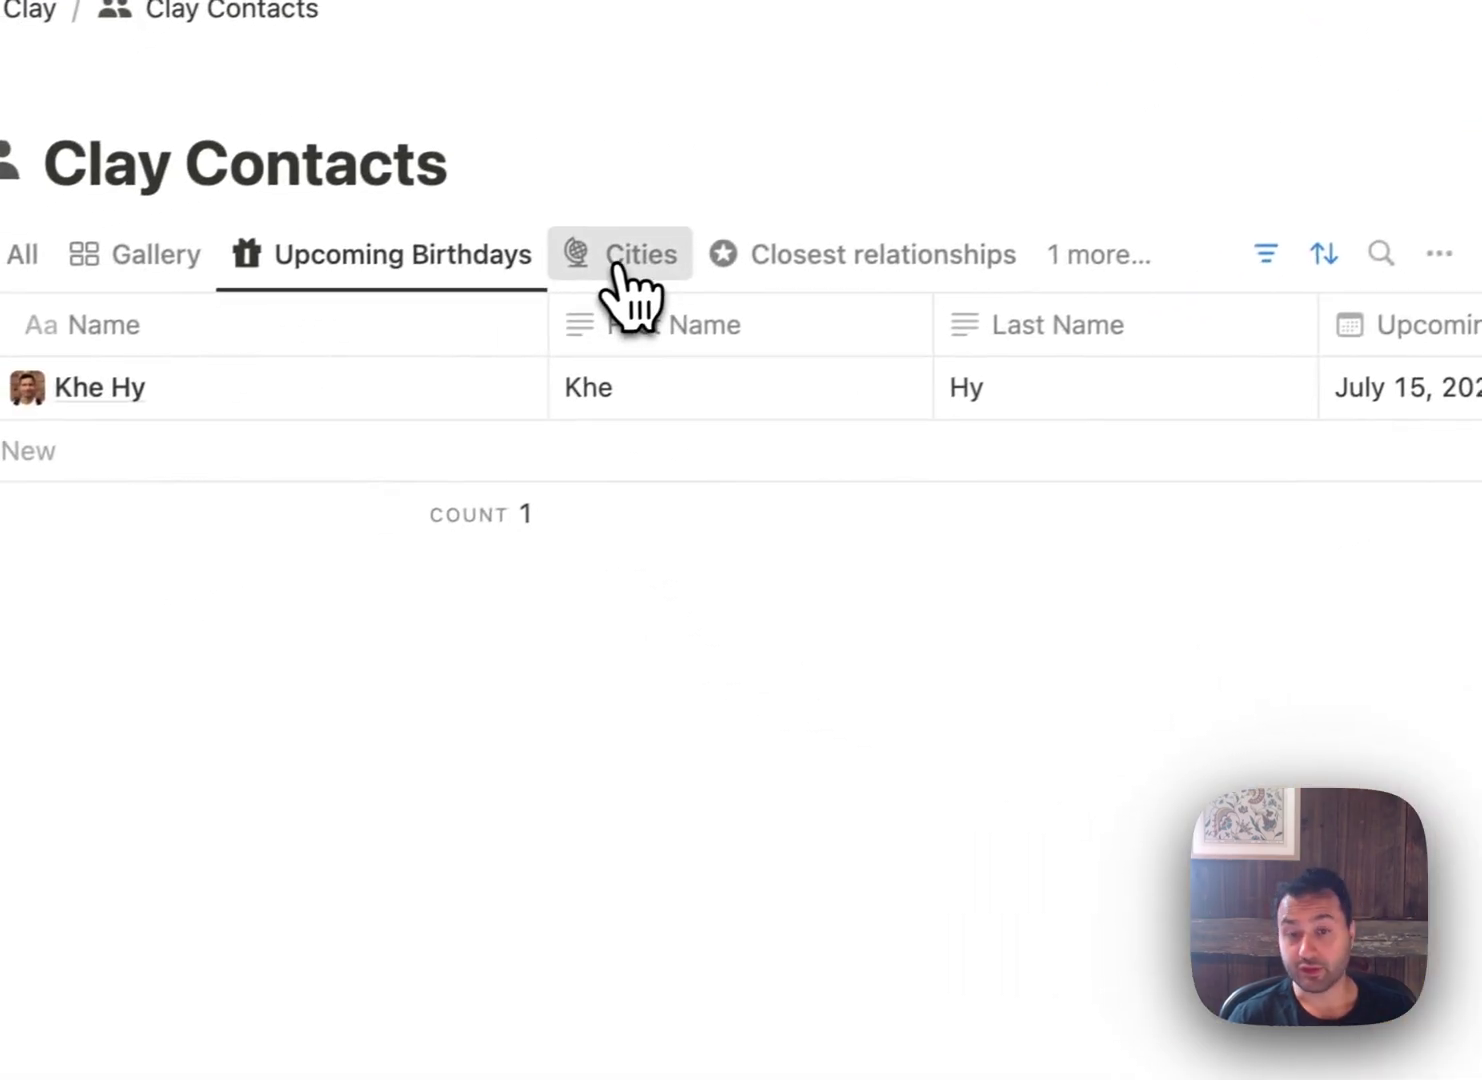
{"action": "left_click", "coordinate": [616, 269]}
{"action": "scroll", "coordinate": [695, 578], "scroll_direction": "down", "scroll_amount": 5}
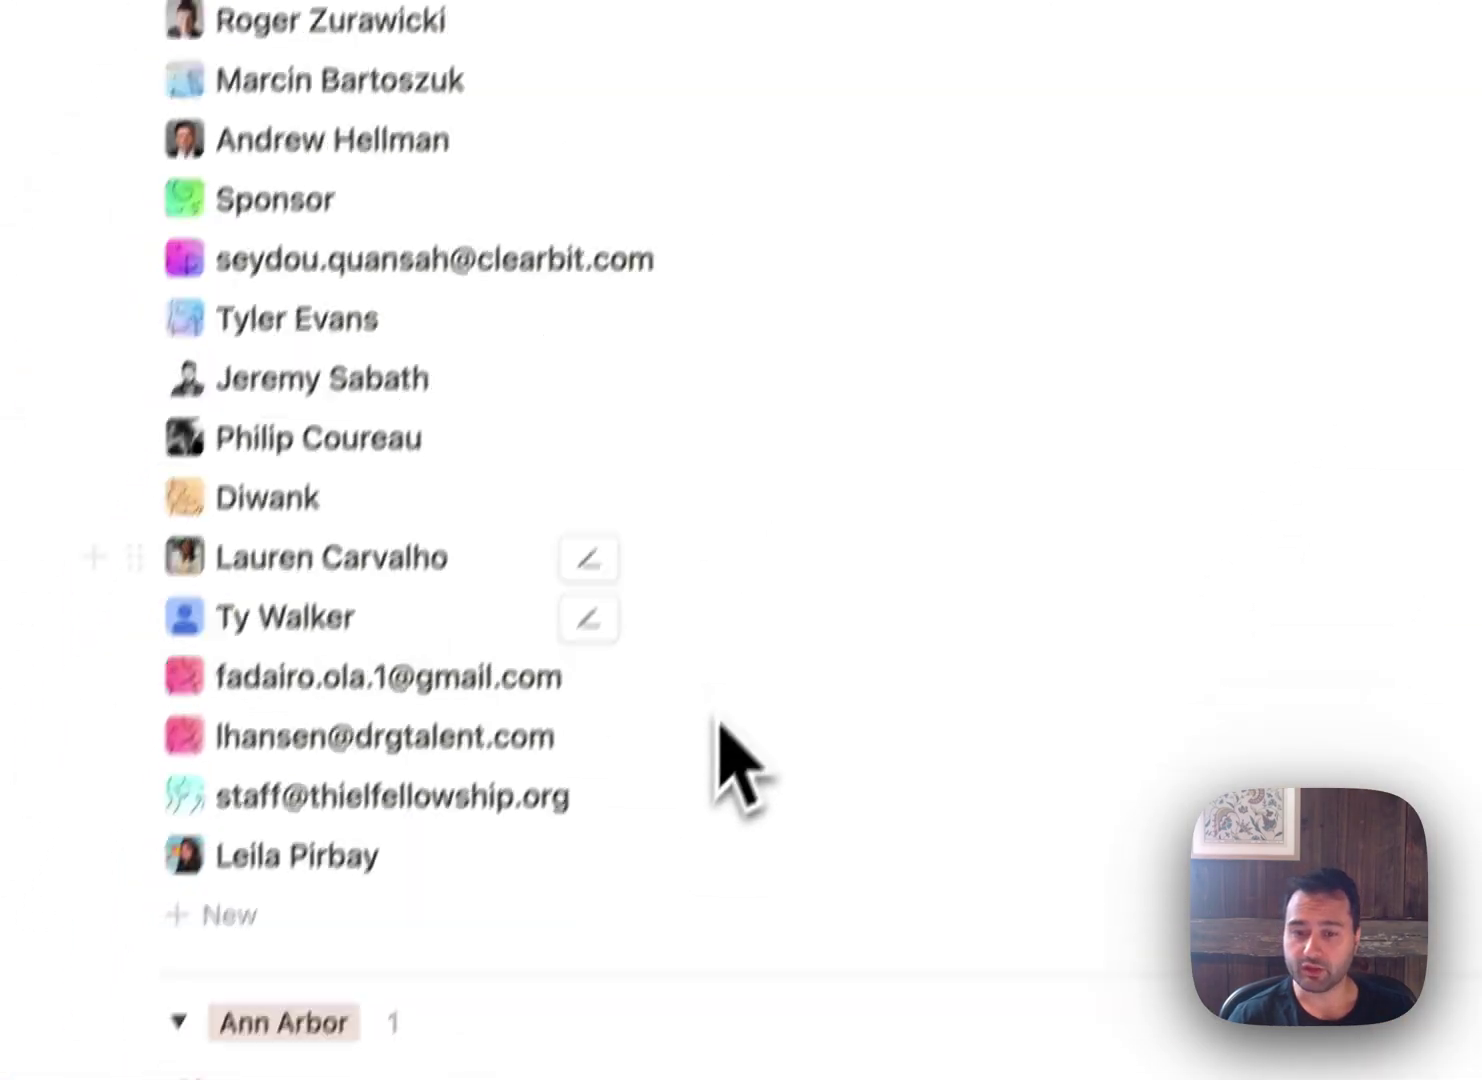
{"action": "scroll", "coordinate": [718, 730], "scroll_direction": "down", "scroll_amount": 5}
{"action": "scroll", "coordinate": [753, 685], "scroll_direction": "down", "scroll_amount": 3}
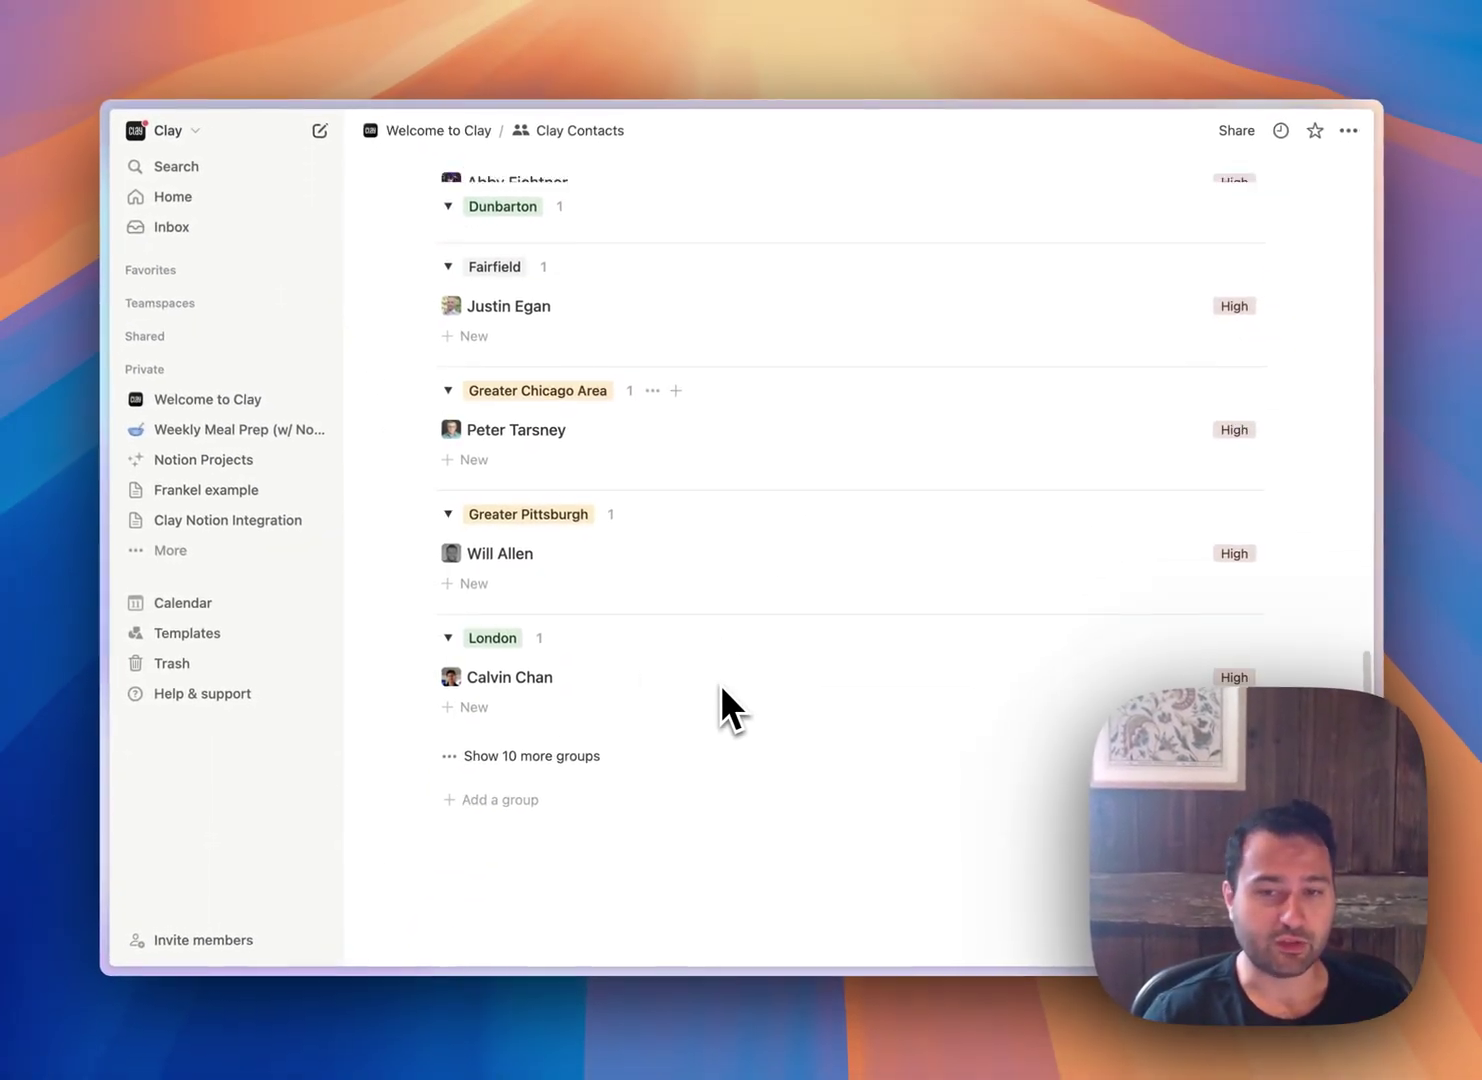
{"action": "scroll", "coordinate": [720, 695], "scroll_direction": "up", "scroll_amount": 2}
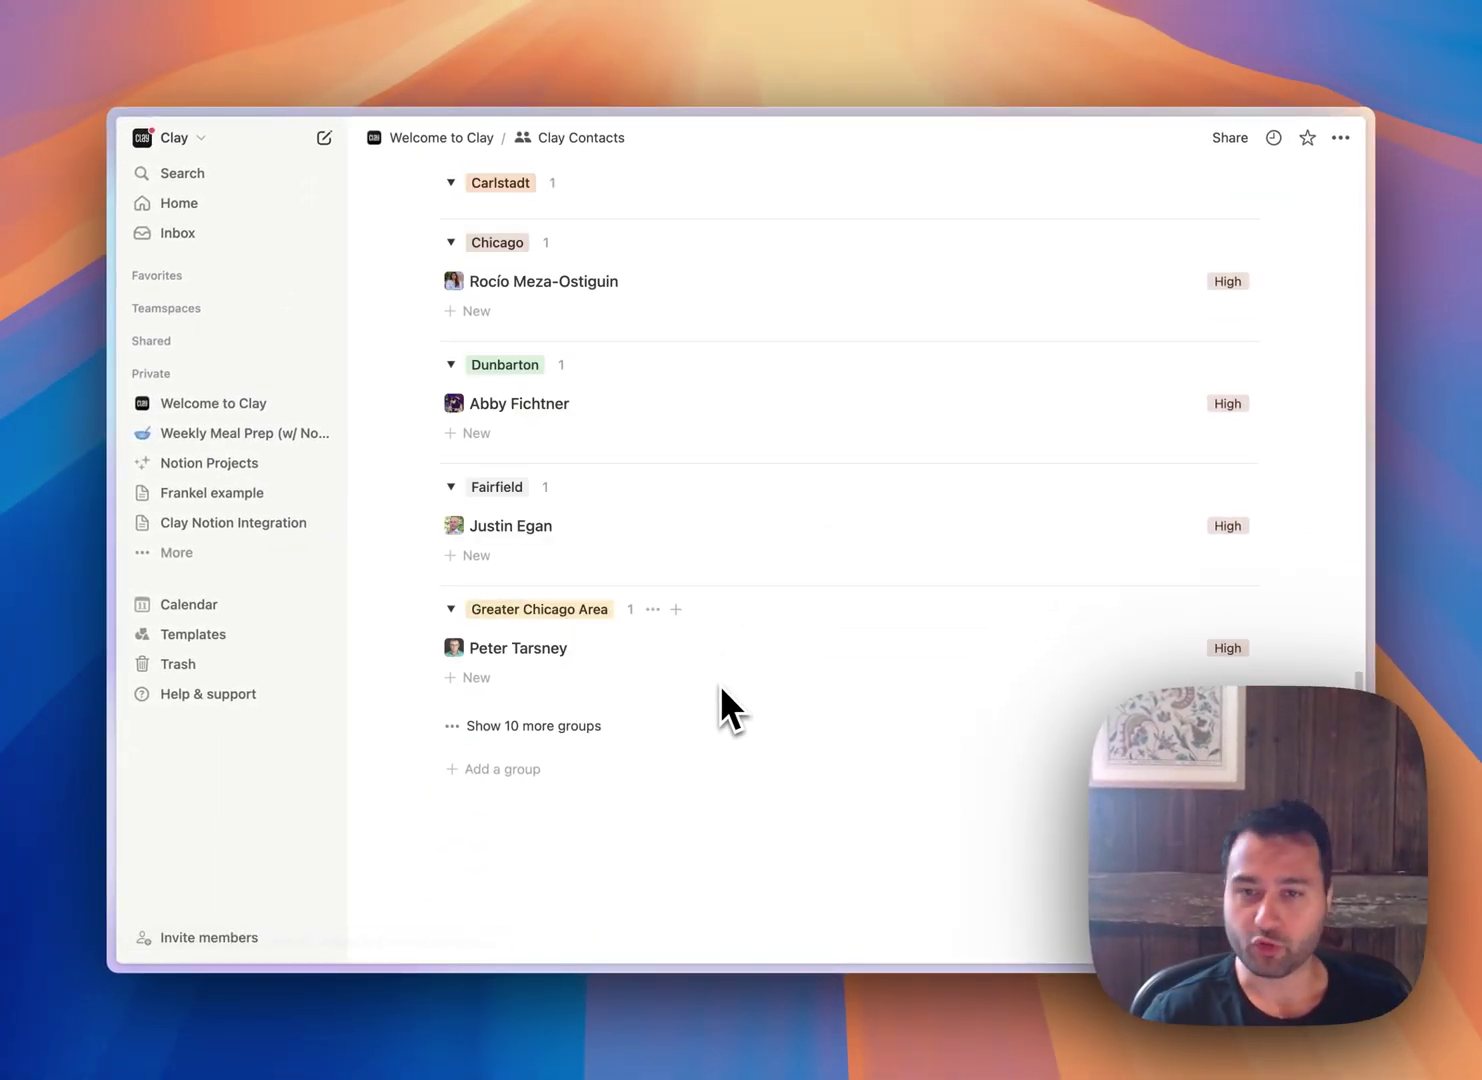
{"action": "scroll", "coordinate": [721, 694], "scroll_direction": "up", "scroll_amount": 15}
{"action": "left_click", "coordinate": [911, 269]}
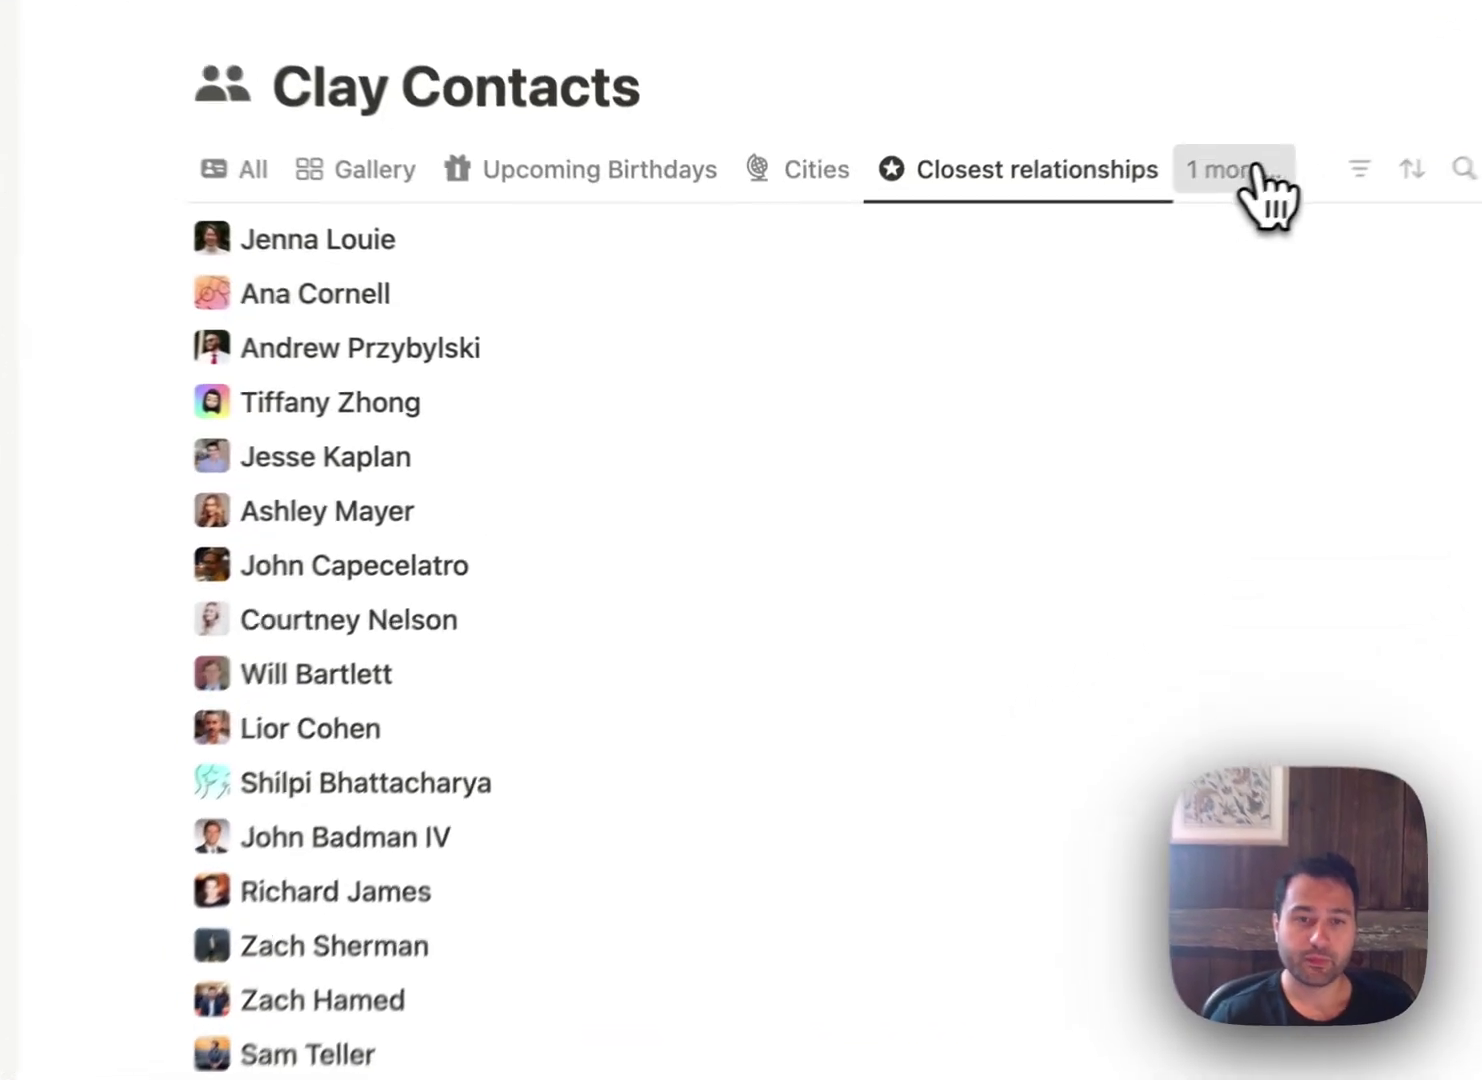
{"action": "left_click", "coordinate": [1014, 260]}
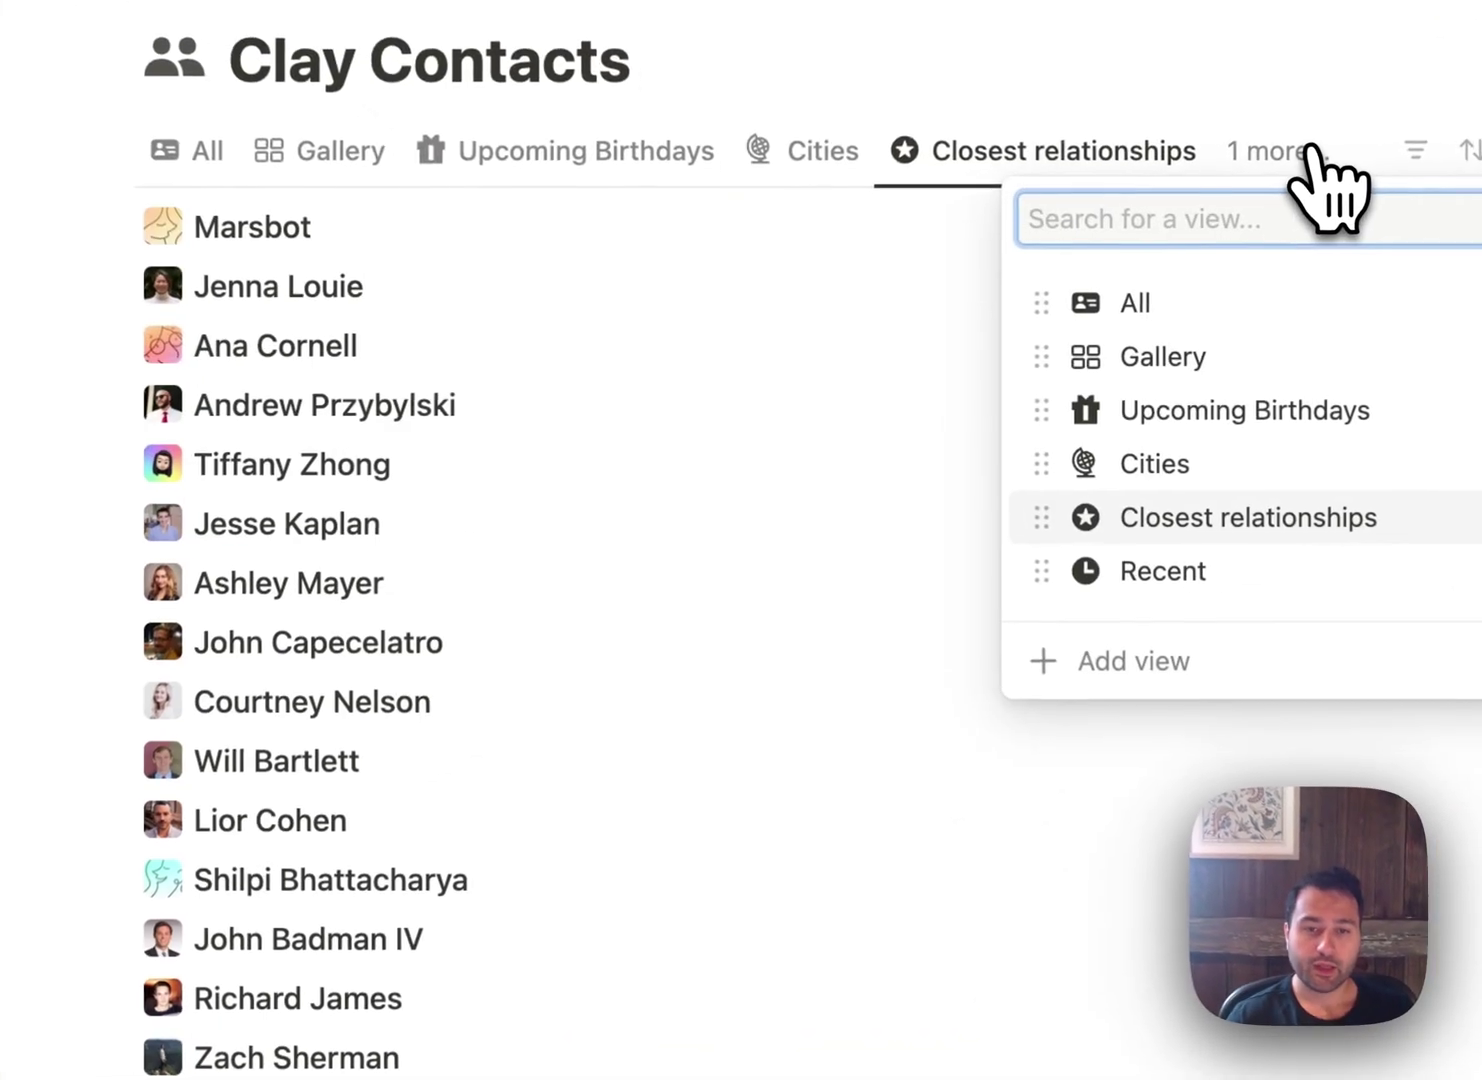
Pick Recent from the '1 more...' views dropdown of Clay Contacts
{"action": "left_click", "coordinate": [1181, 568]}
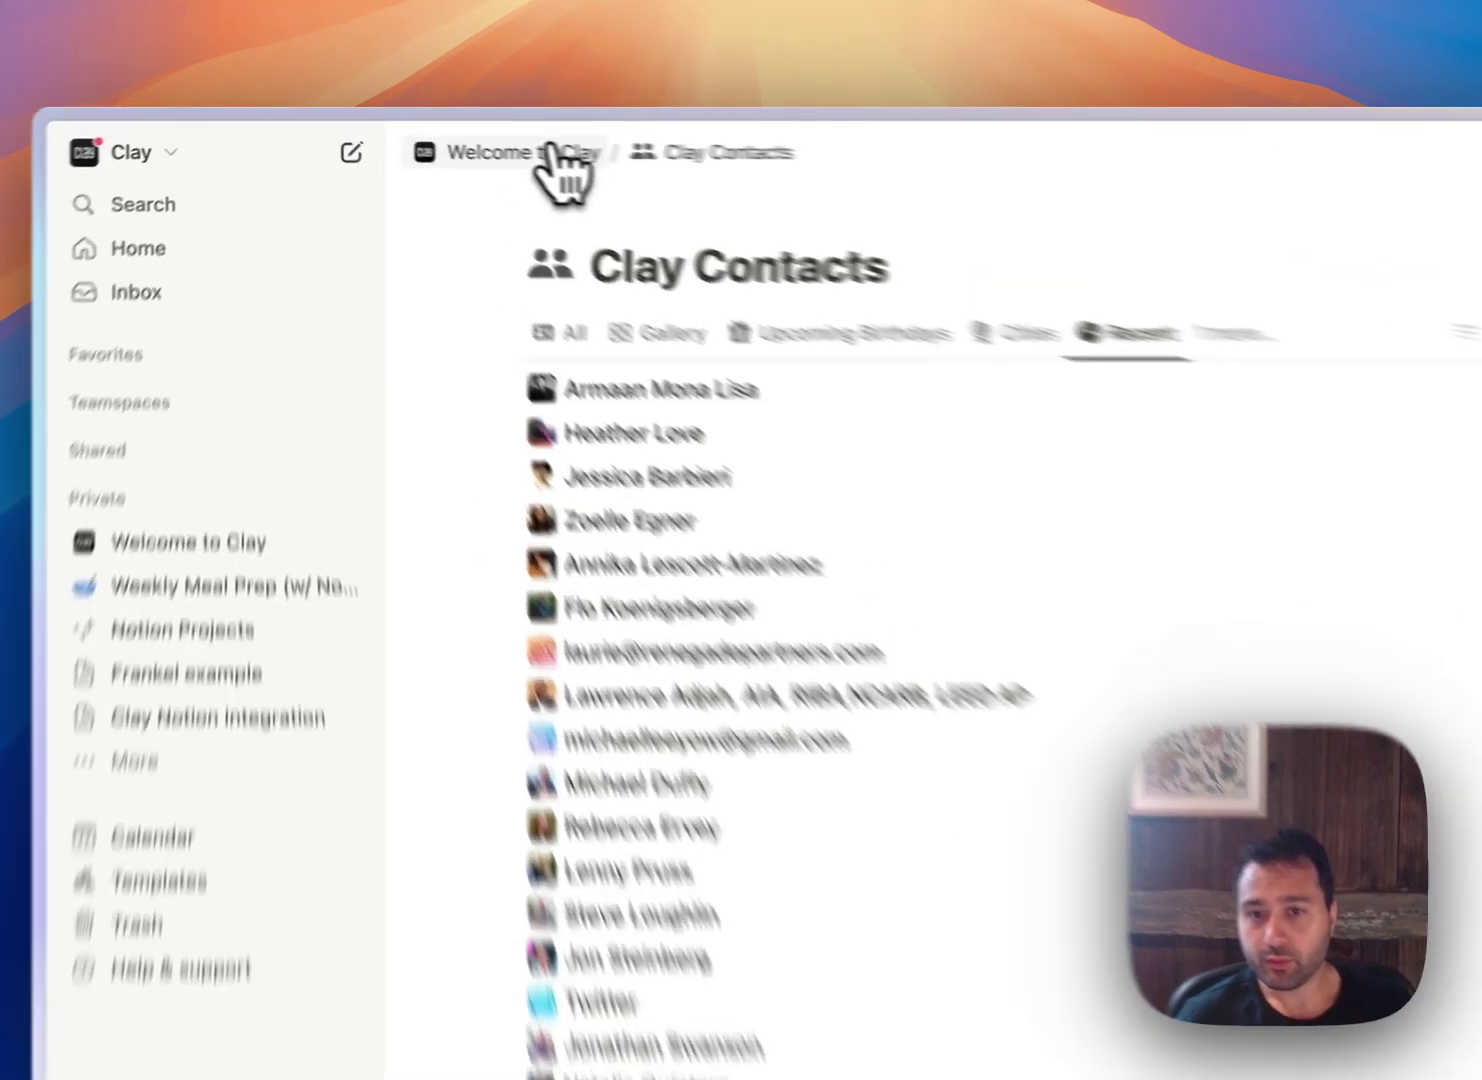
Go back to Welcome to Clay via the breadcrumb to see its Catalog of templates
{"action": "left_click", "coordinate": [469, 137]}
{"action": "scroll", "coordinate": [927, 829], "scroll_direction": "down", "scroll_amount": 5}
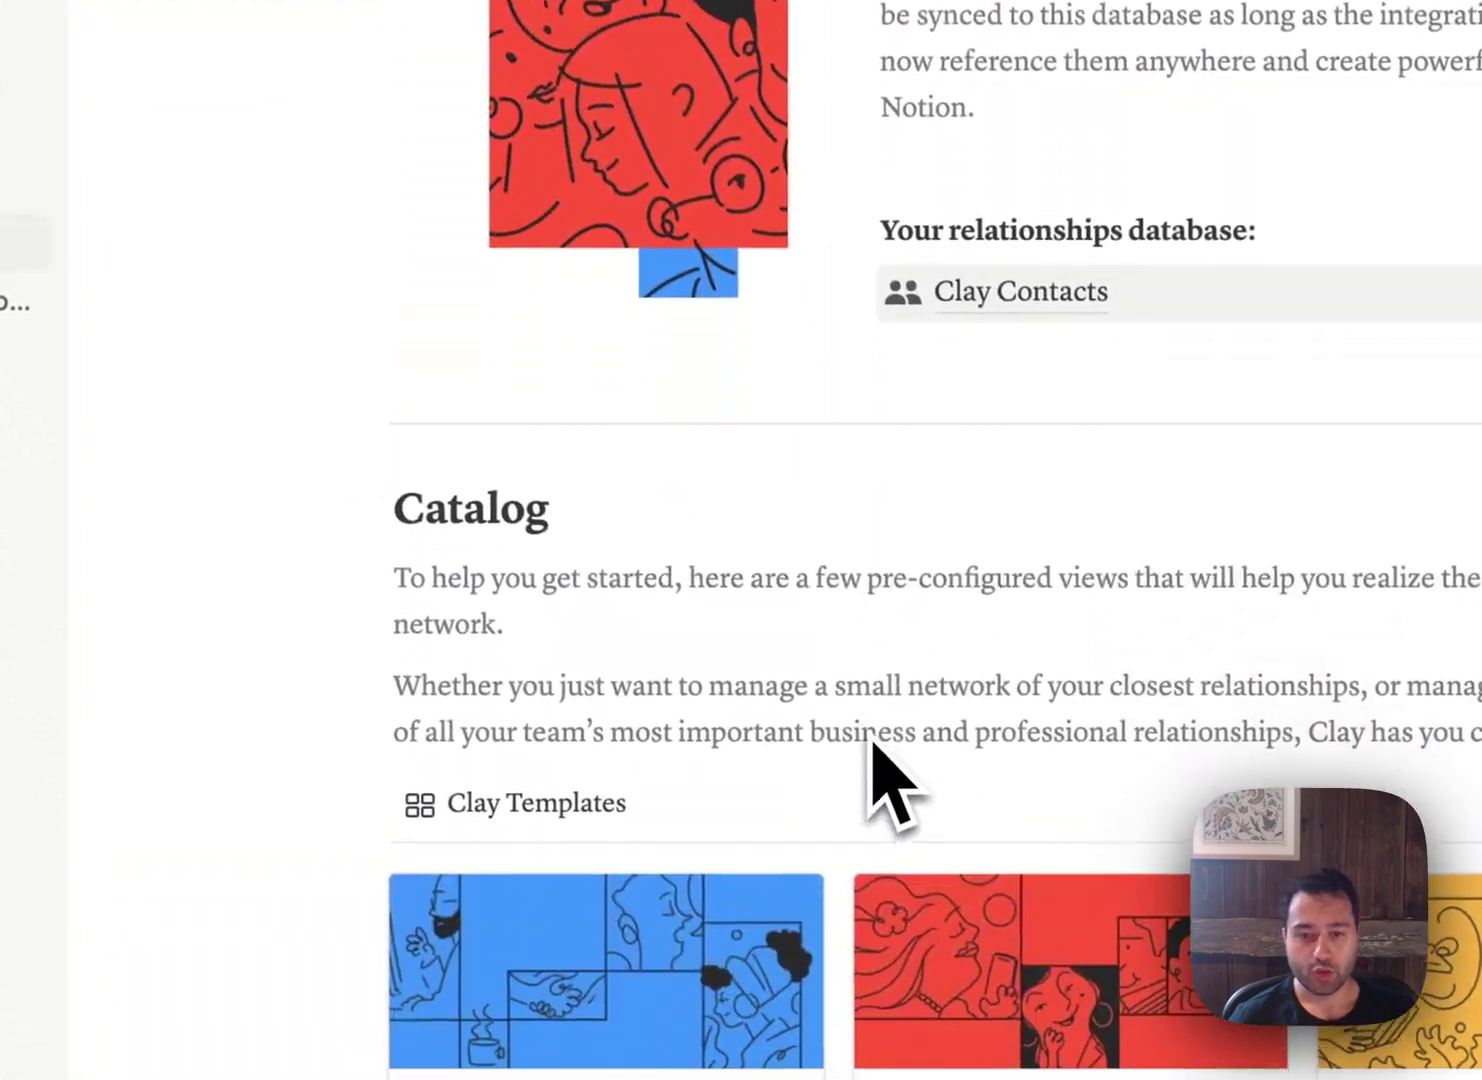